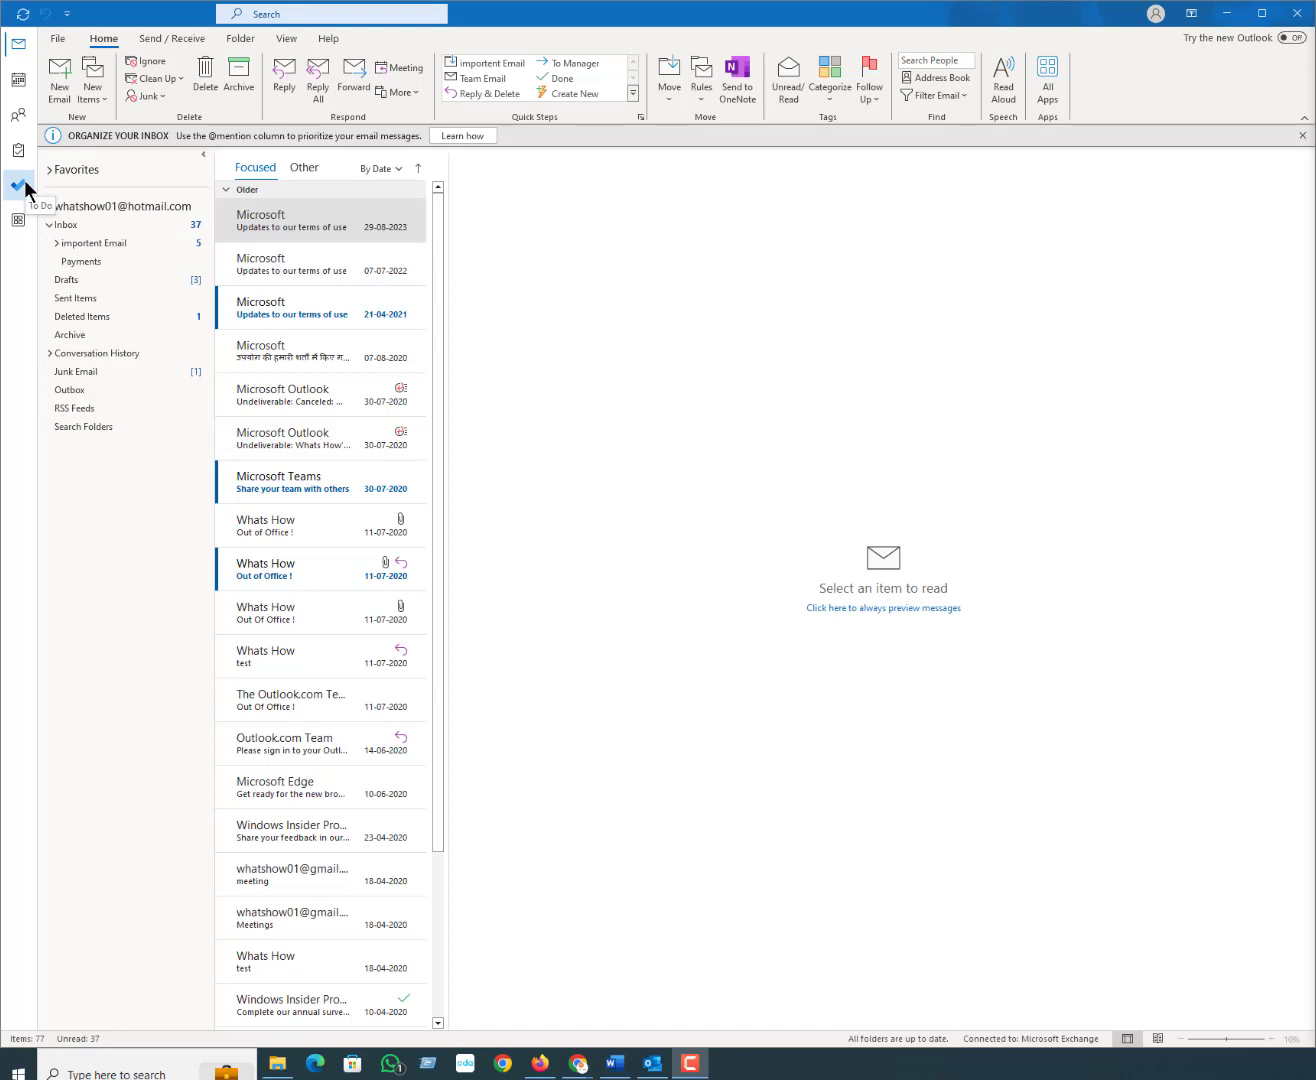
Step: Start a new email with the suggested contact in To and the suggested address in Cc
{"action": "left_click", "coordinate": [66, 81]}
{"action": "left_click", "coordinate": [66, 86]}
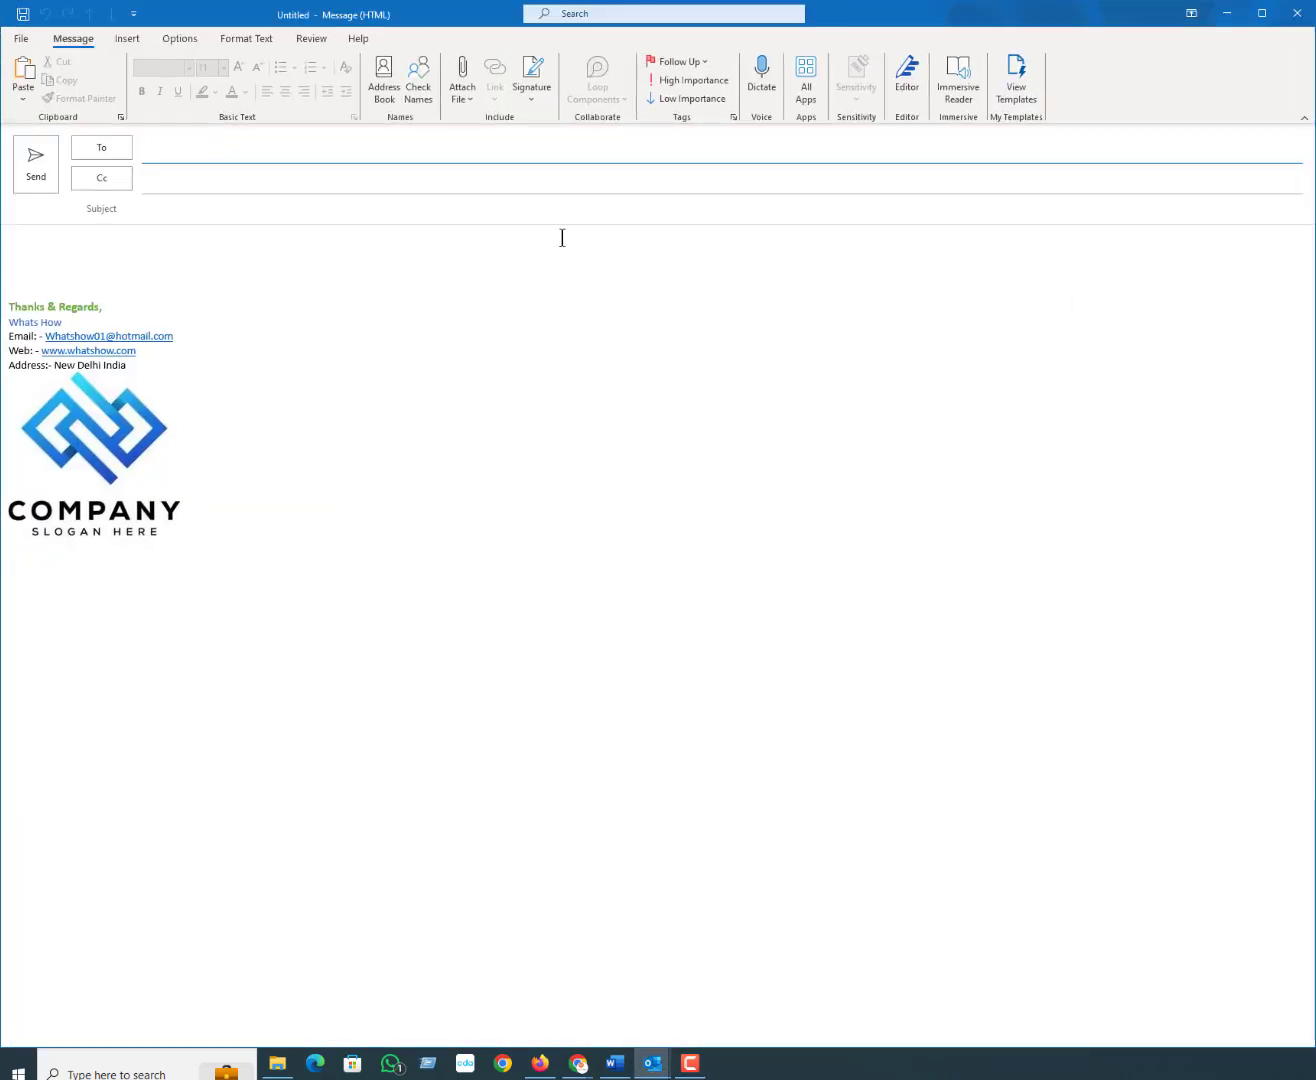
{"action": "left_click", "coordinate": [243, 147]}
{"action": "type", "text": "wha"}
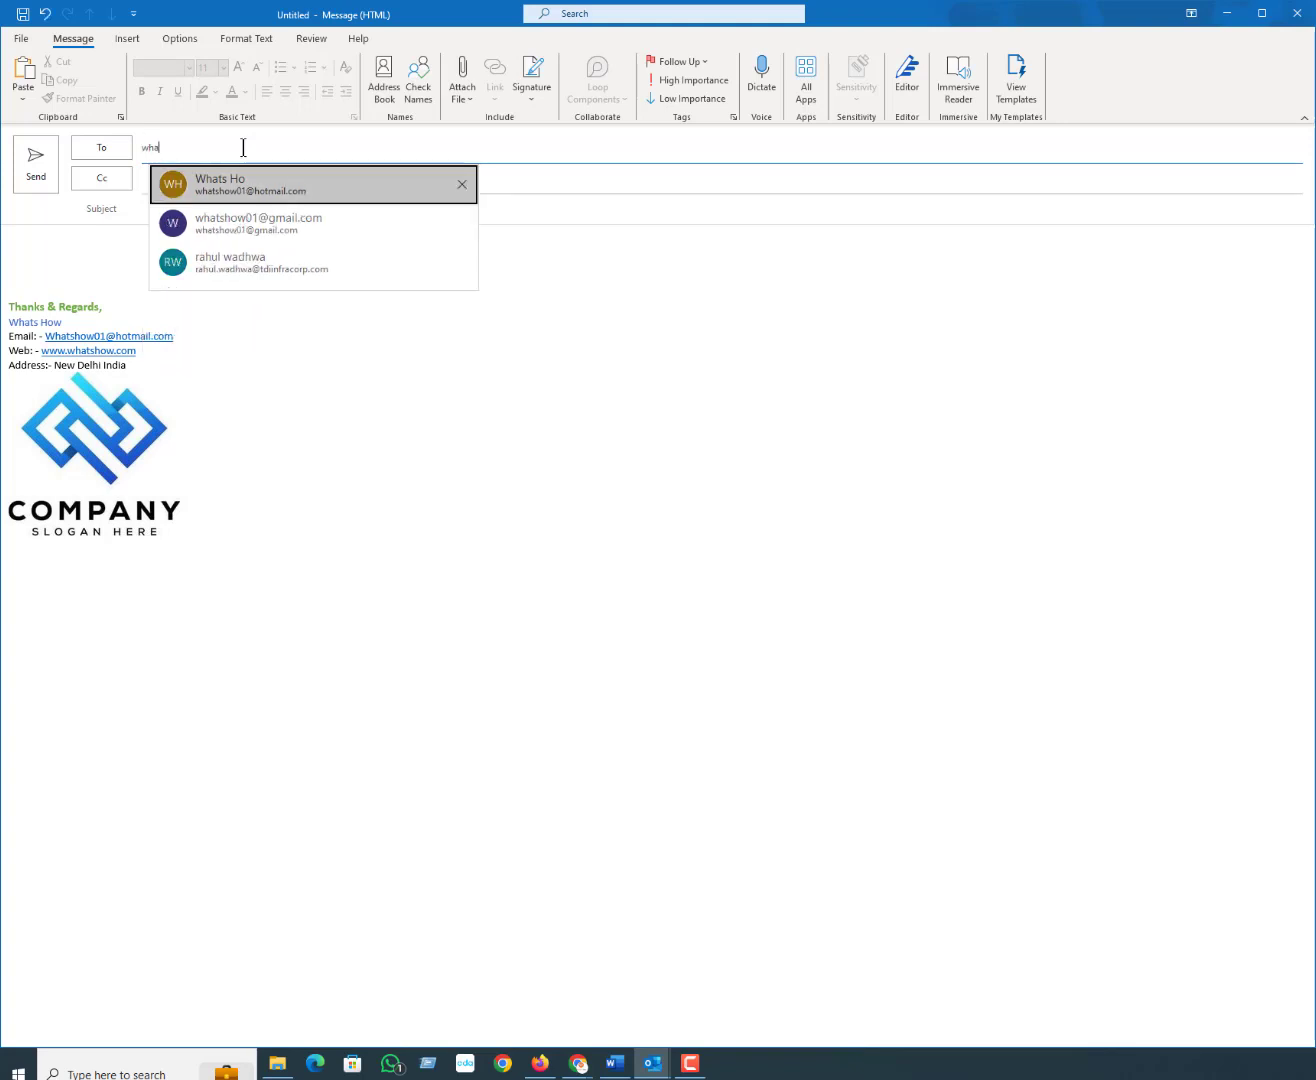
{"action": "left_click", "coordinate": [257, 181]}
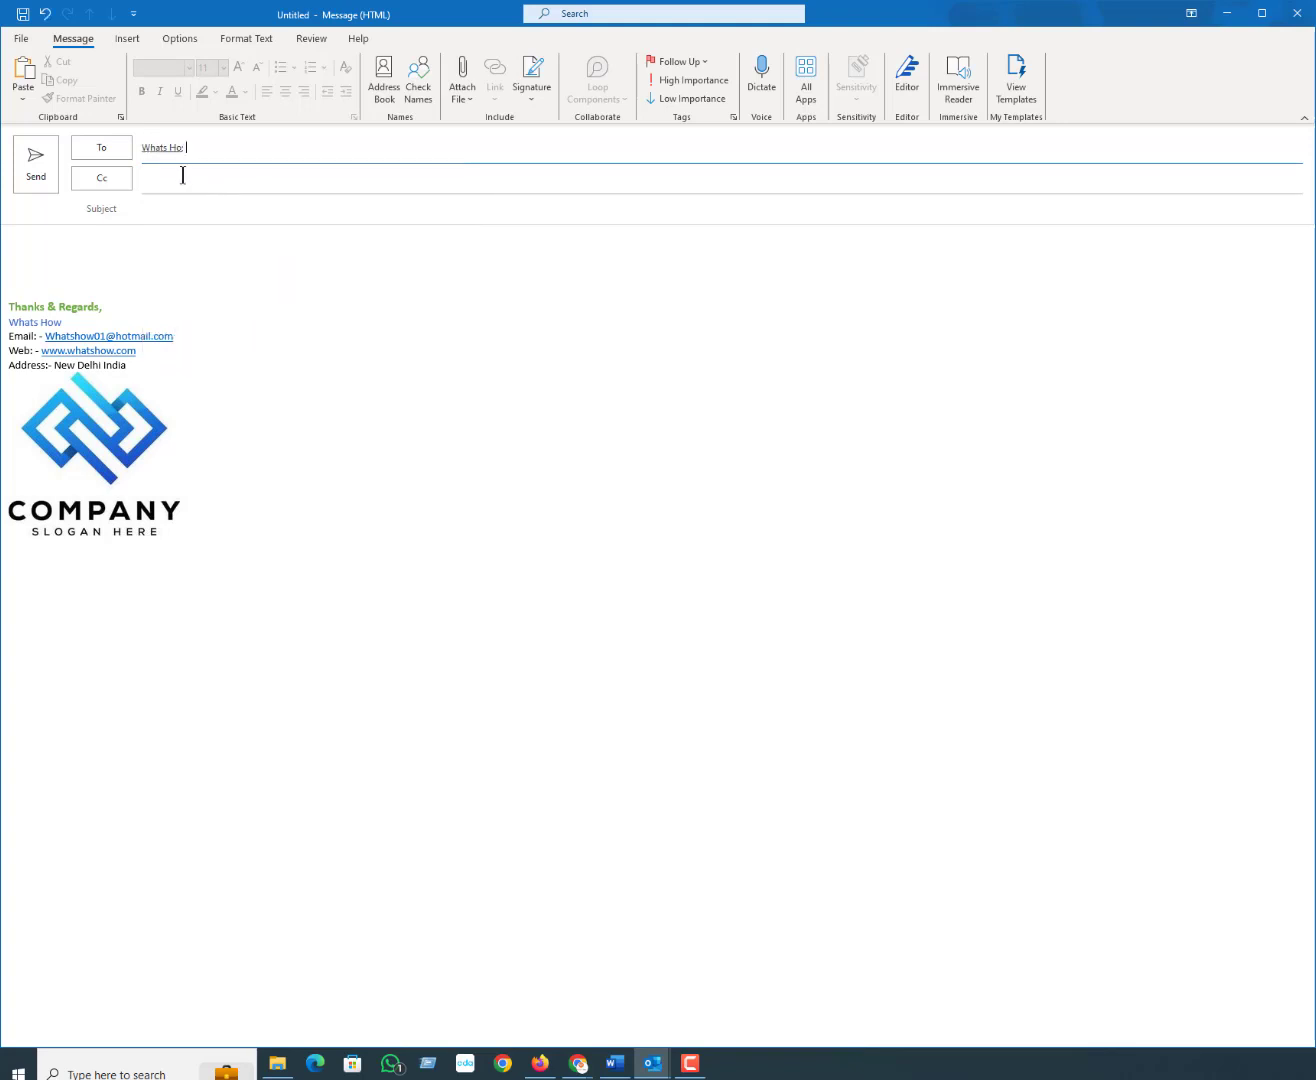
{"action": "left_click", "coordinate": [181, 174]}
{"action": "type", "text": "wha"}
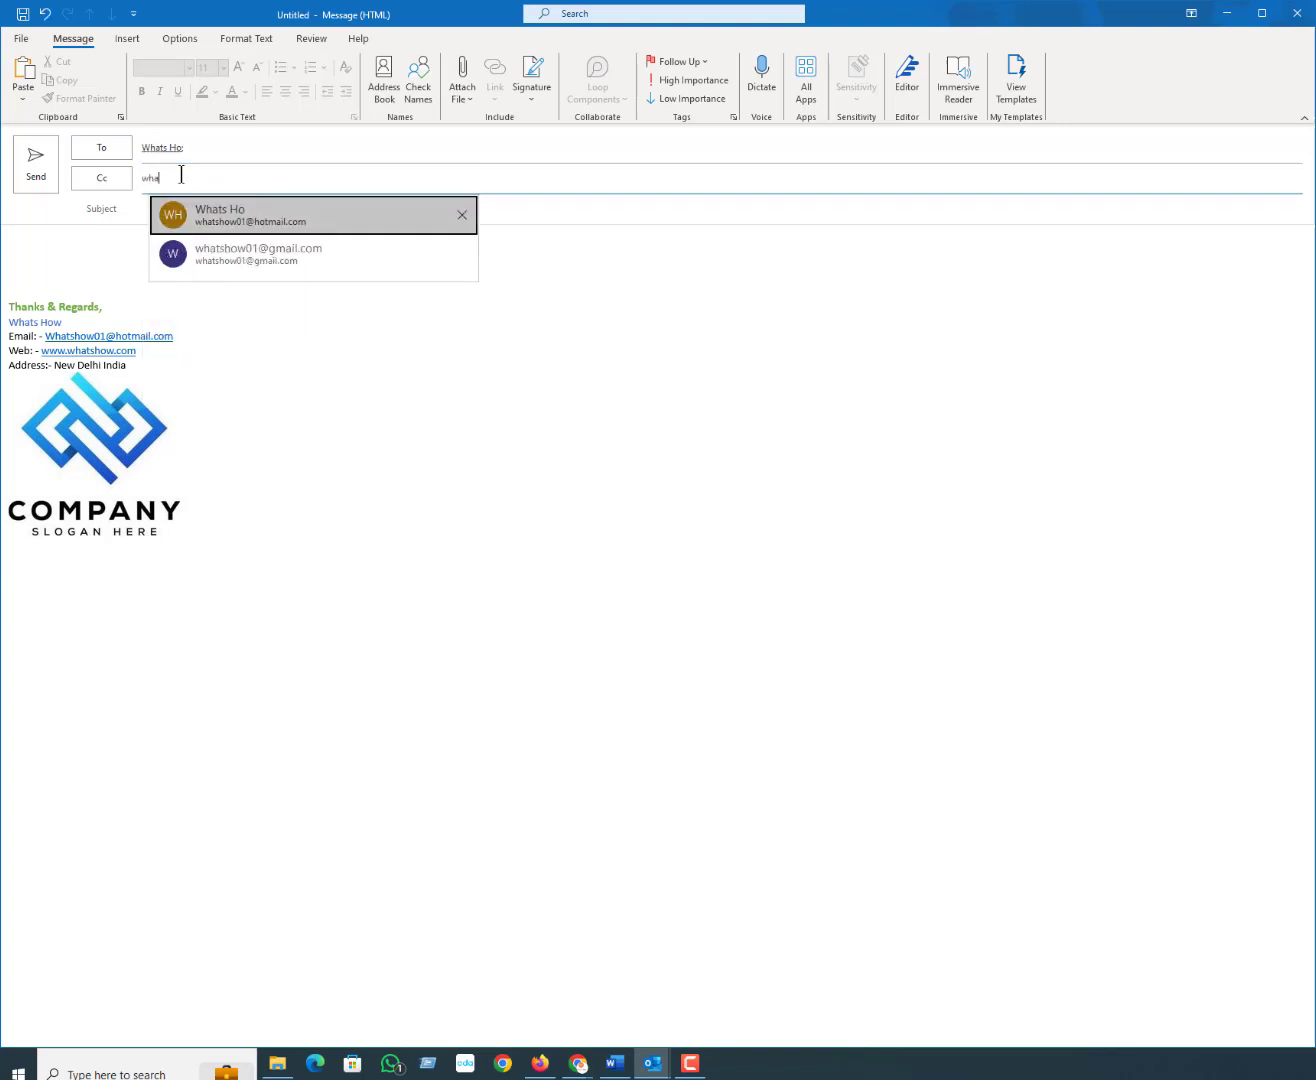
{"action": "left_click", "coordinate": [264, 249]}
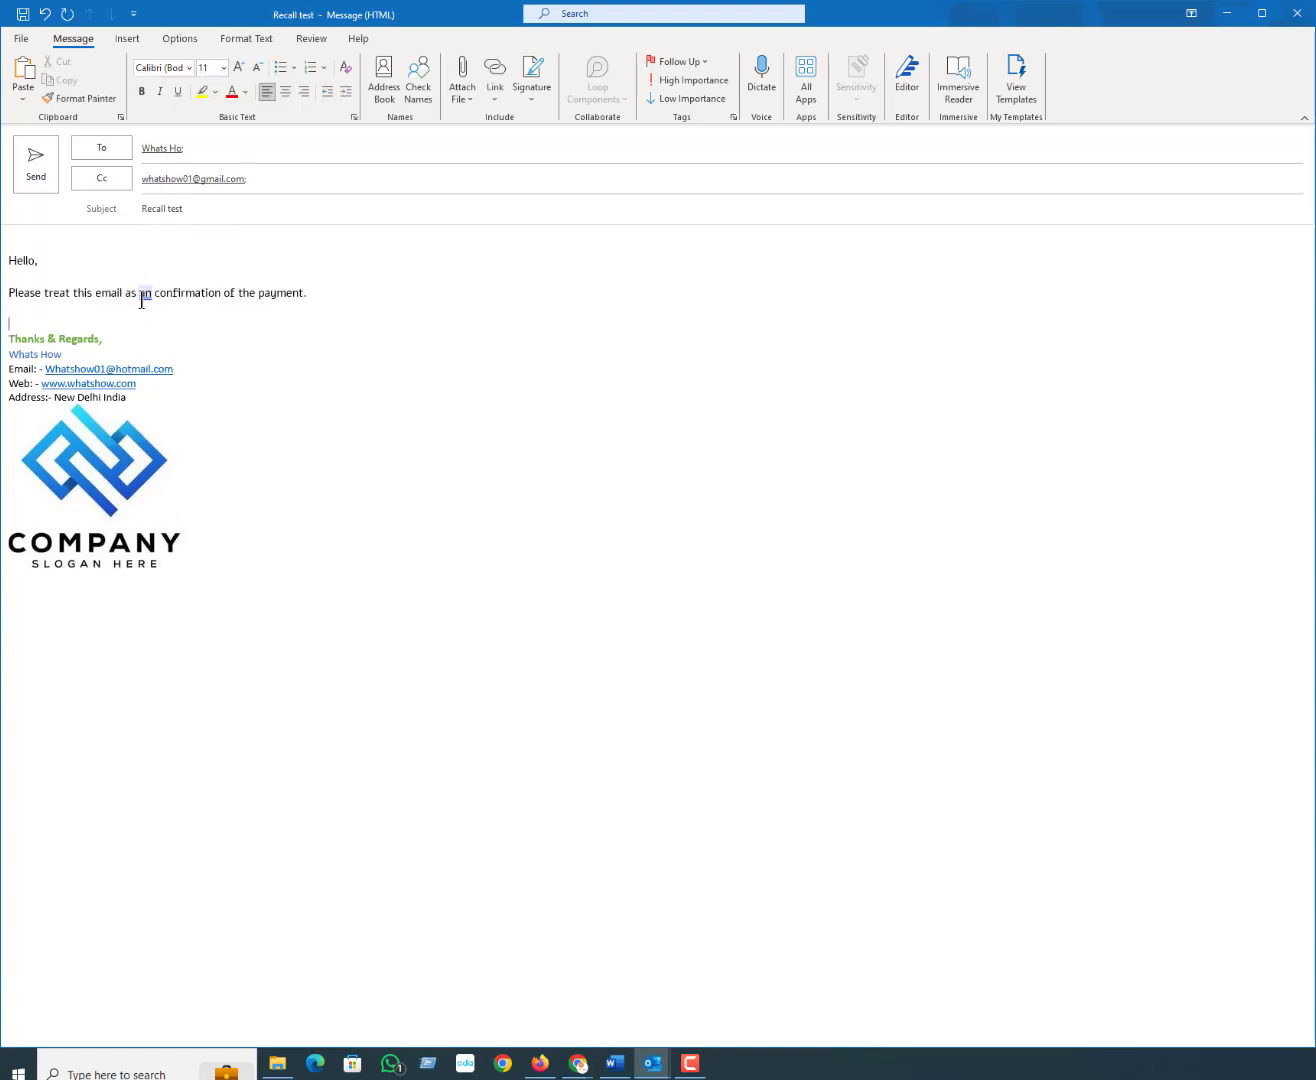
Step: Accept the grammar fix on 'an' in the body and send the Recall test email
{"action": "left_click", "coordinate": [143, 294]}
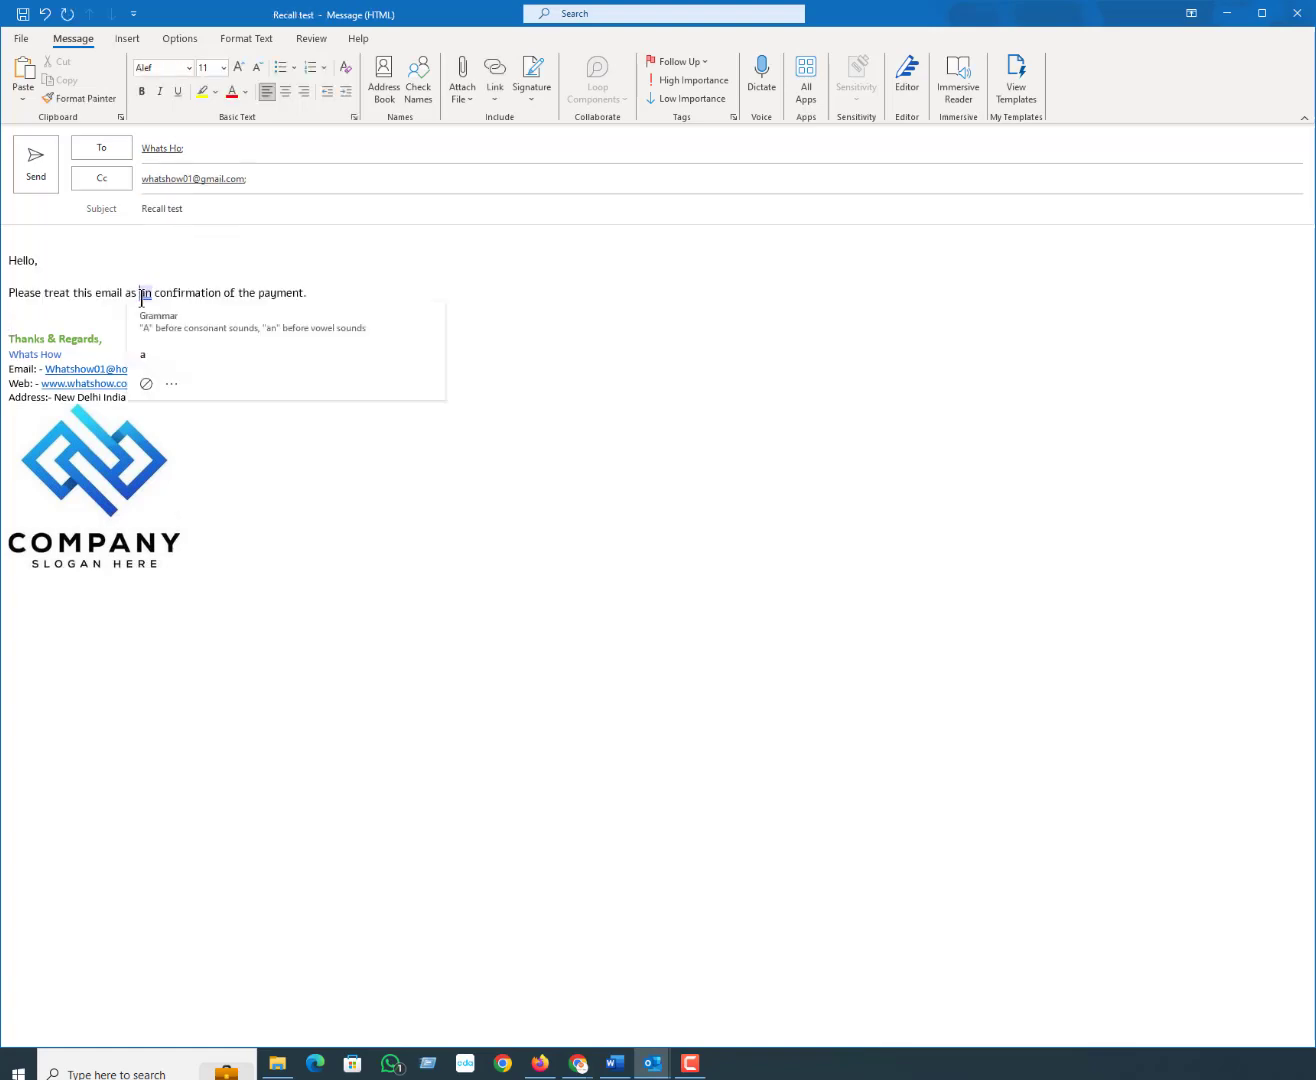
{"action": "left_click", "coordinate": [163, 352]}
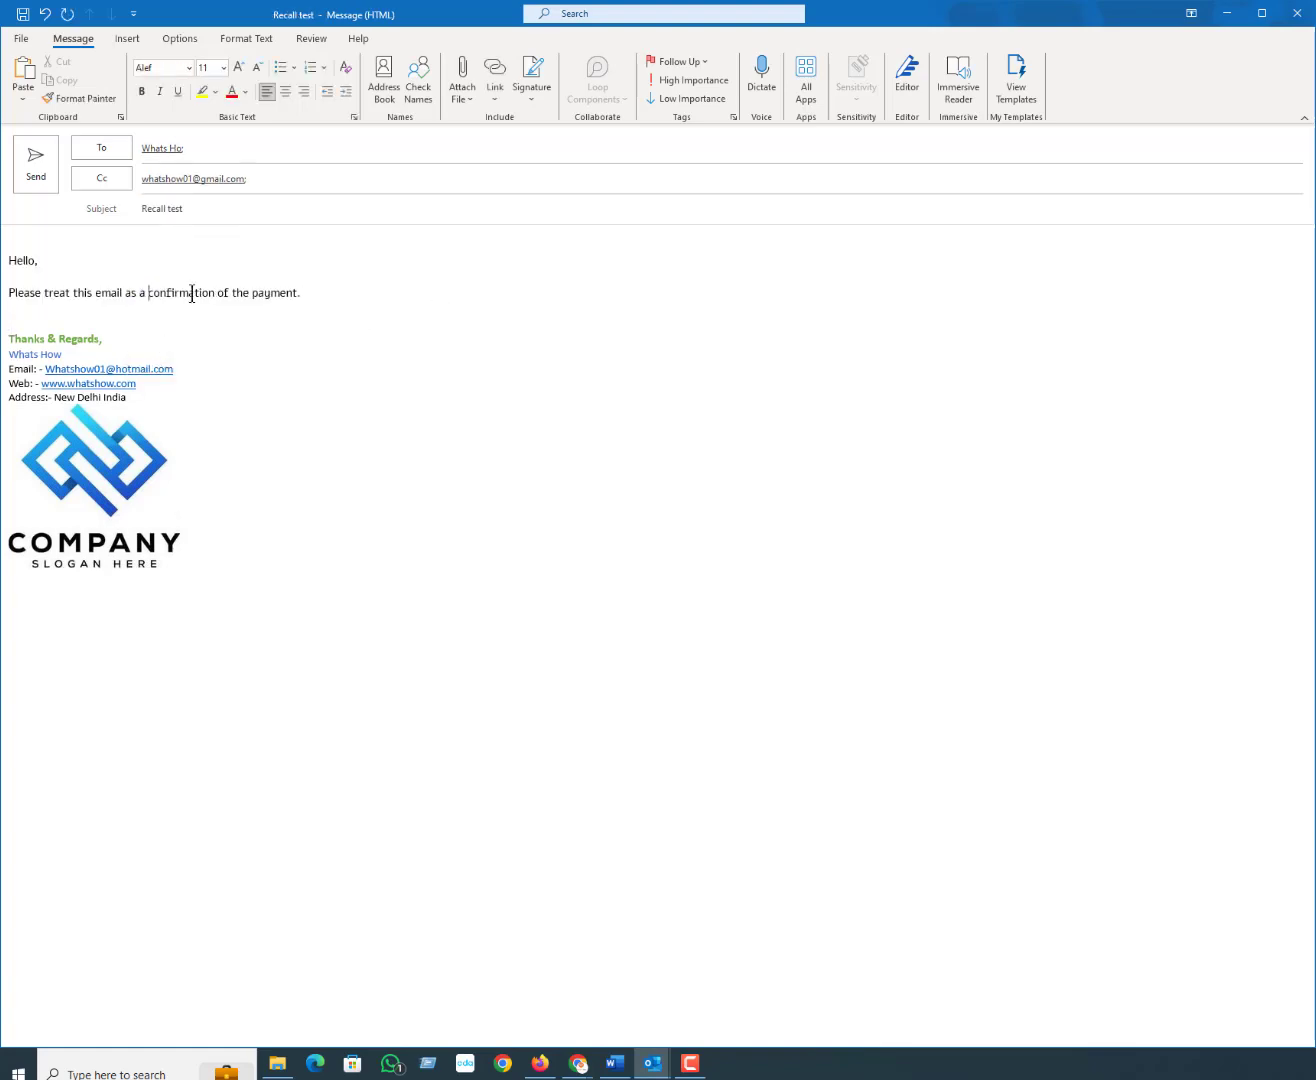
{"action": "left_click", "coordinate": [44, 176]}
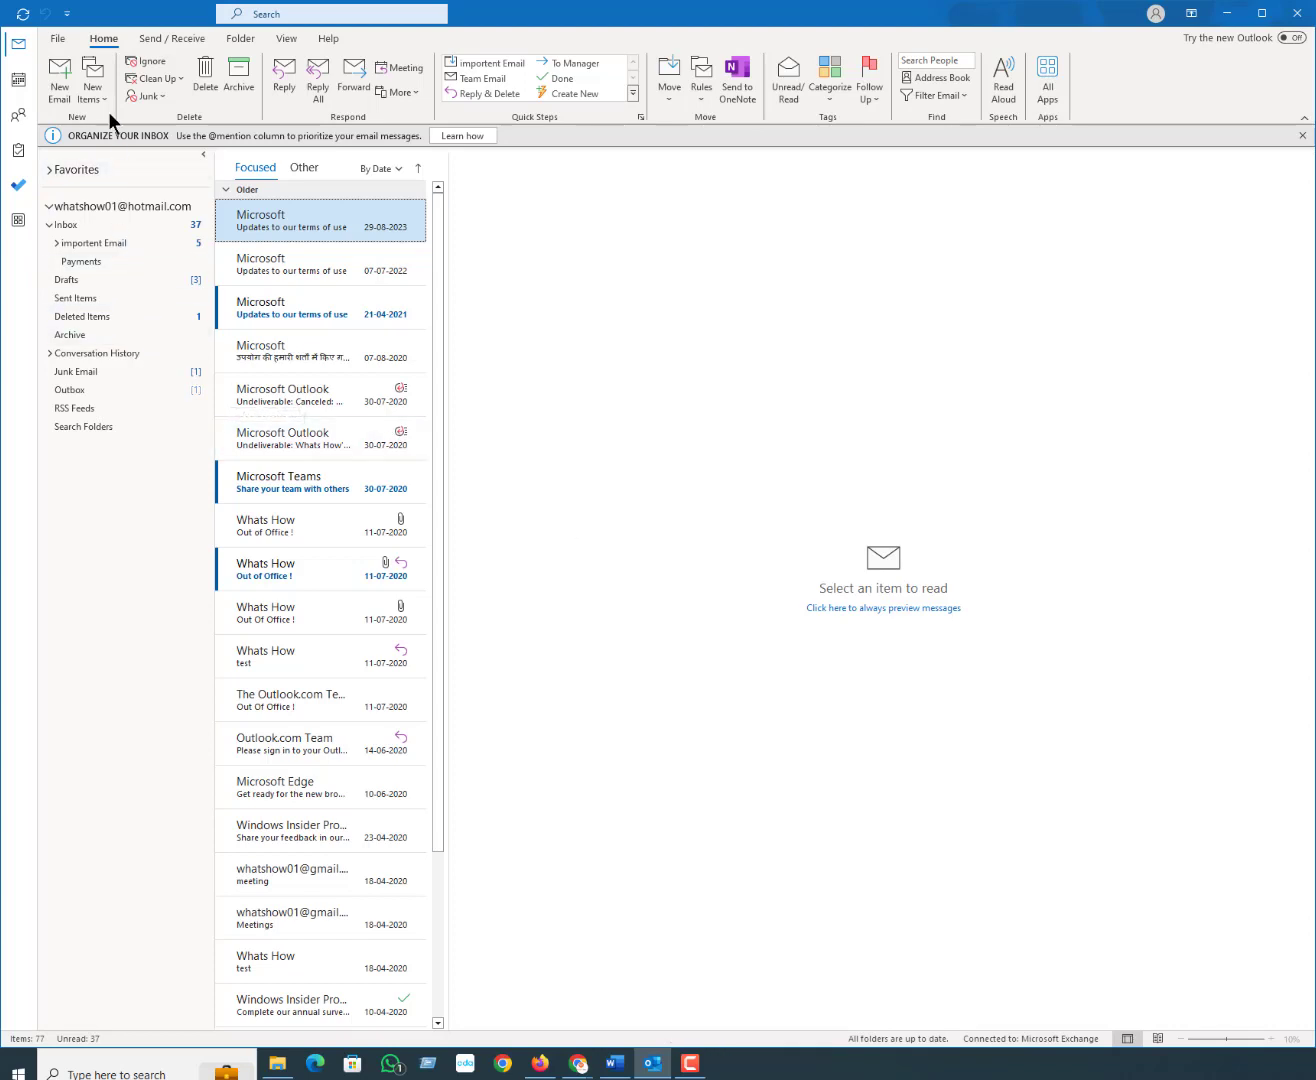
Step: Send/receive all folders, then open the sent Recall test message from Sent Items
{"action": "left_click", "coordinate": [165, 39]}
{"action": "left_click", "coordinate": [157, 62]}
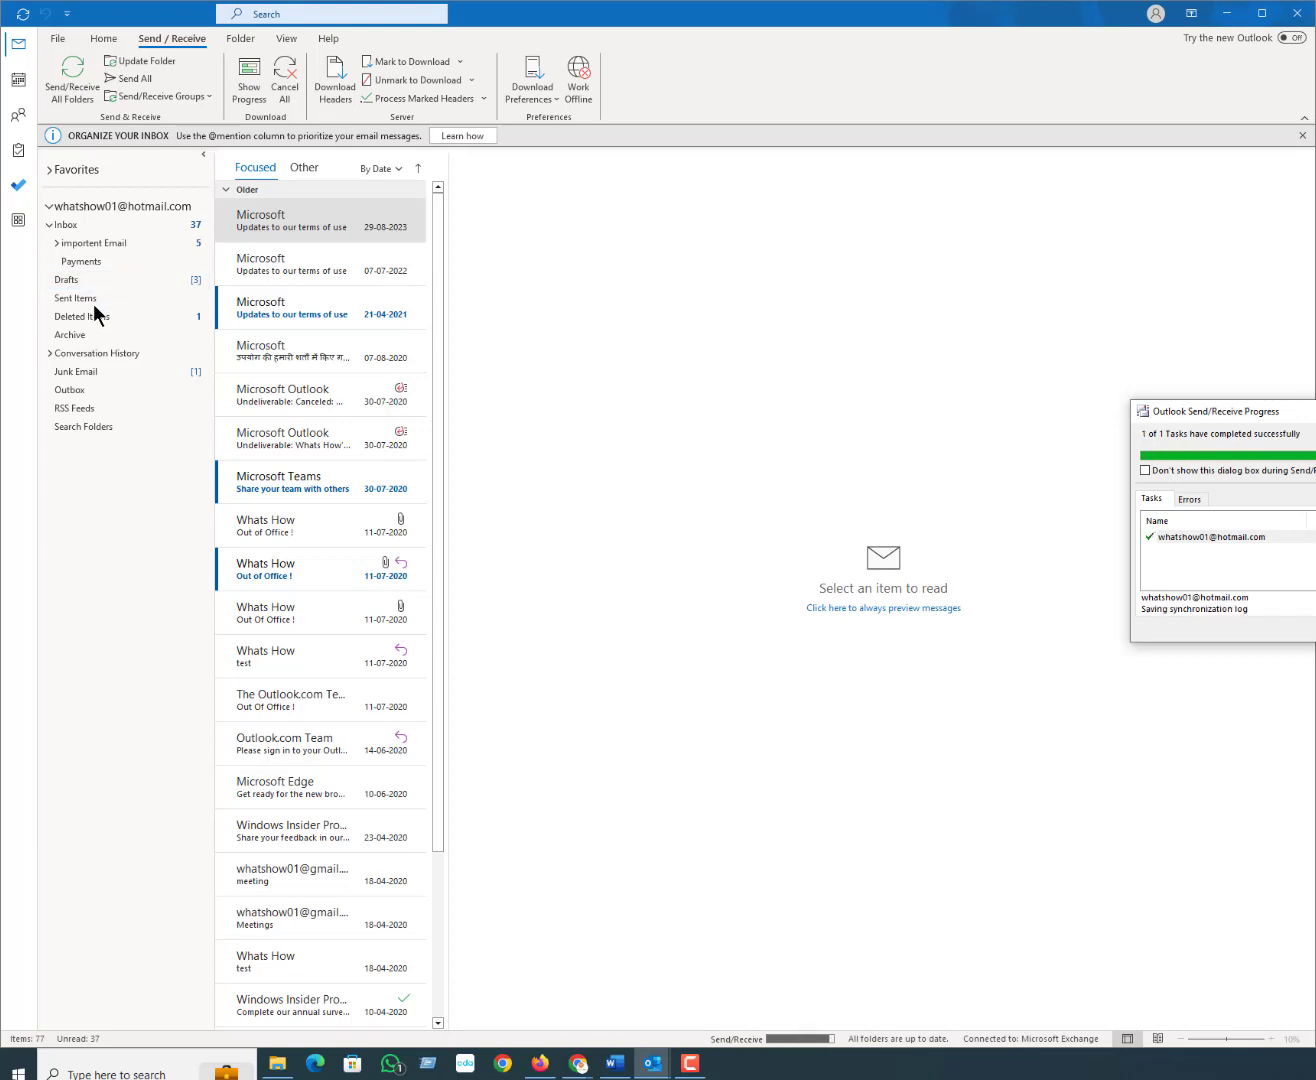
{"action": "left_click", "coordinate": [93, 299]}
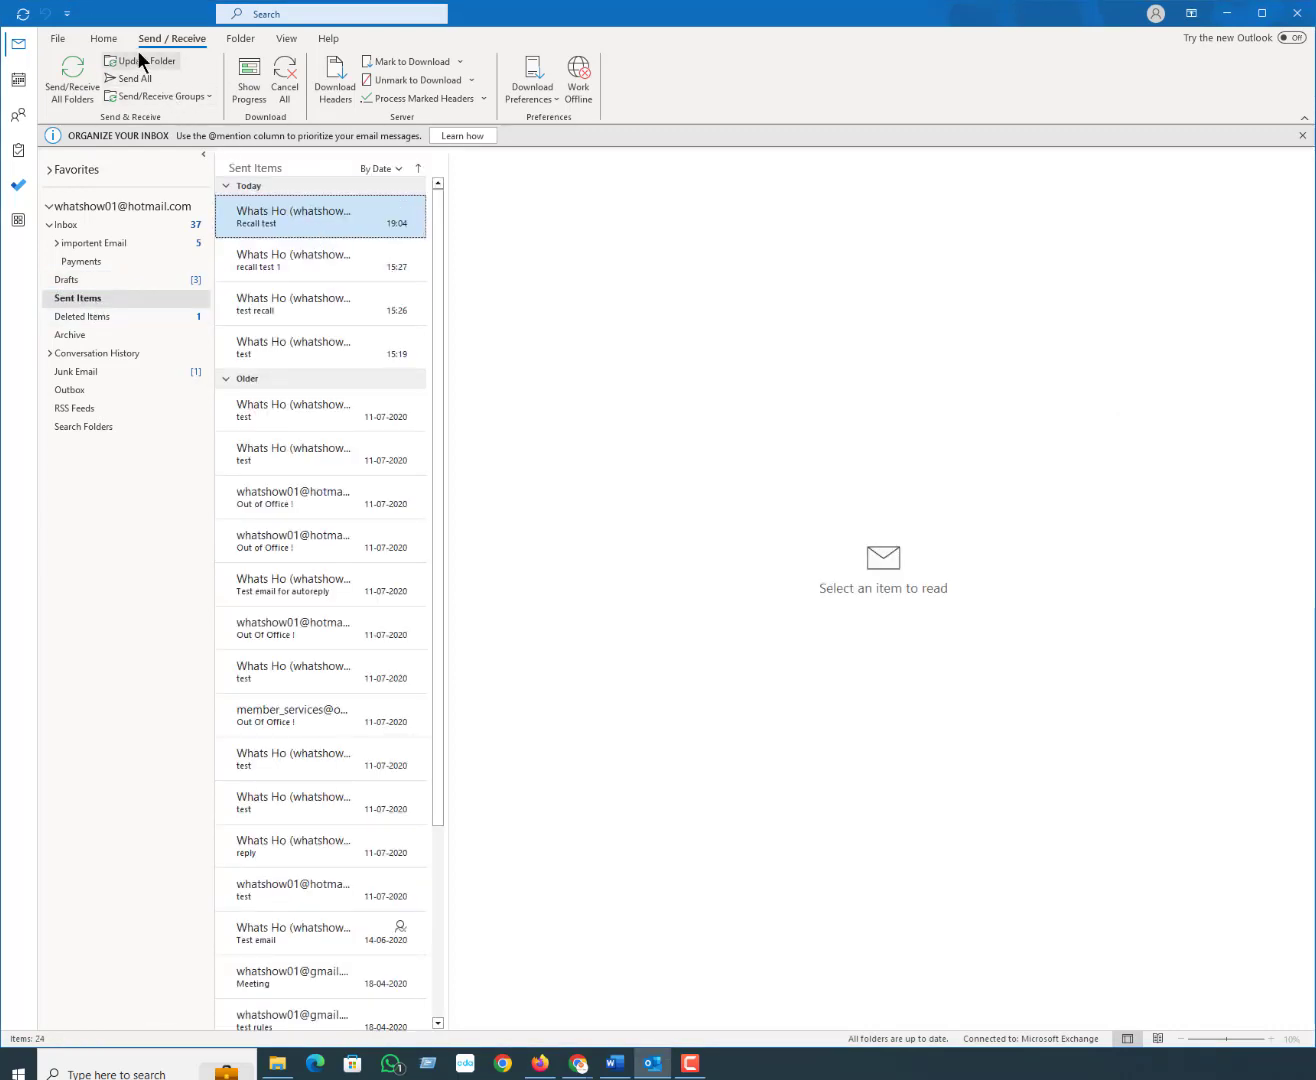
{"action": "double_click", "coordinate": [296, 215]}
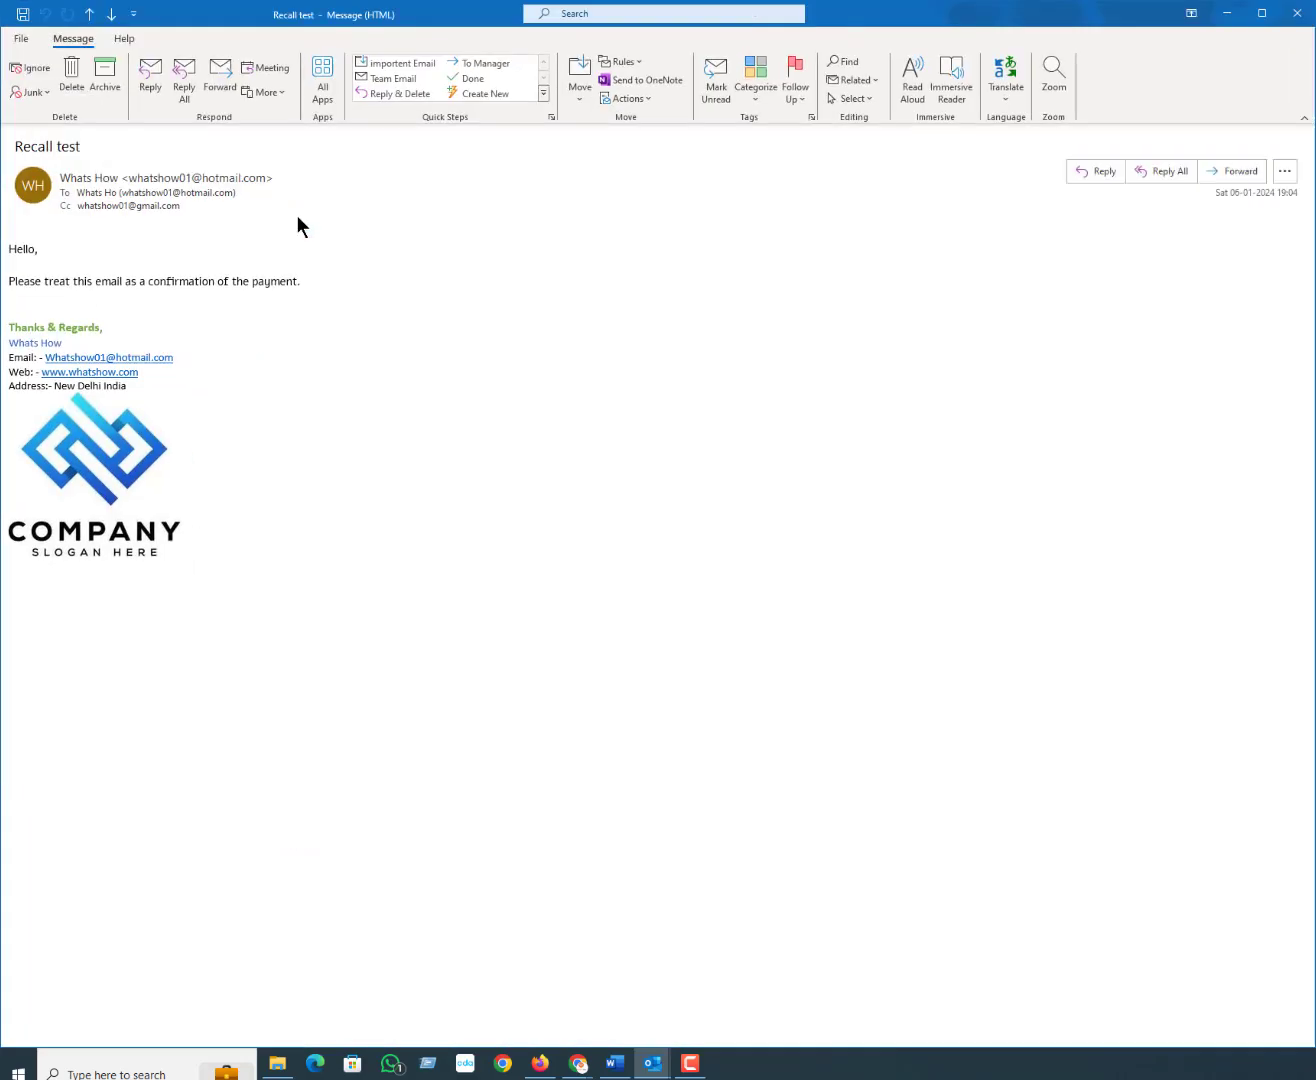
Step: Recall the open Recall test message with 'Delete unread copies' selected
{"action": "left_click", "coordinate": [646, 98]}
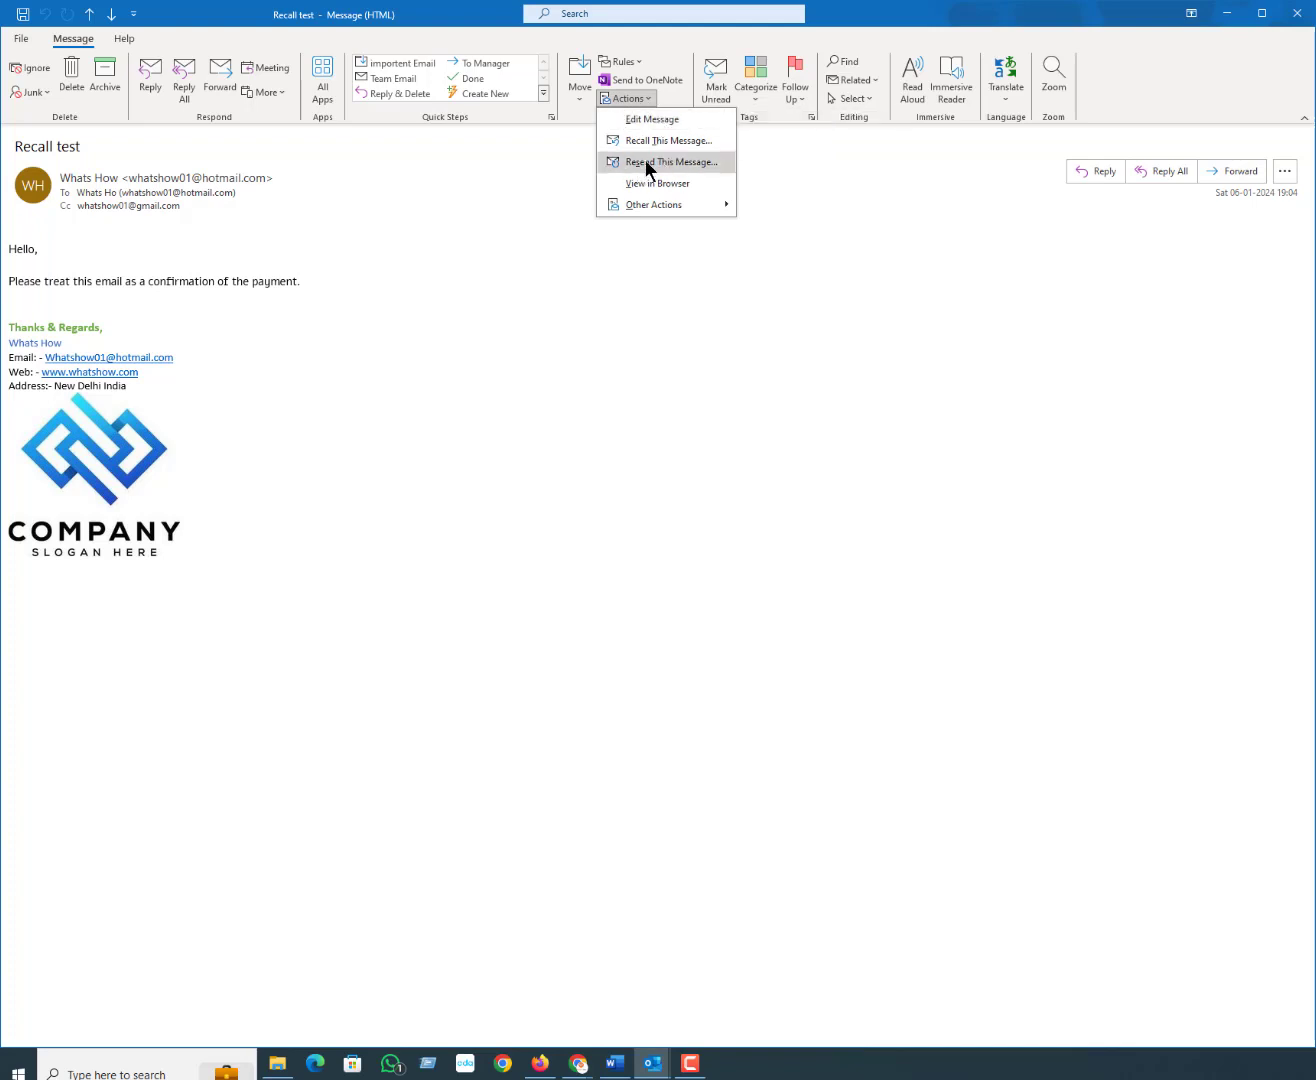
{"action": "left_click", "coordinate": [651, 140]}
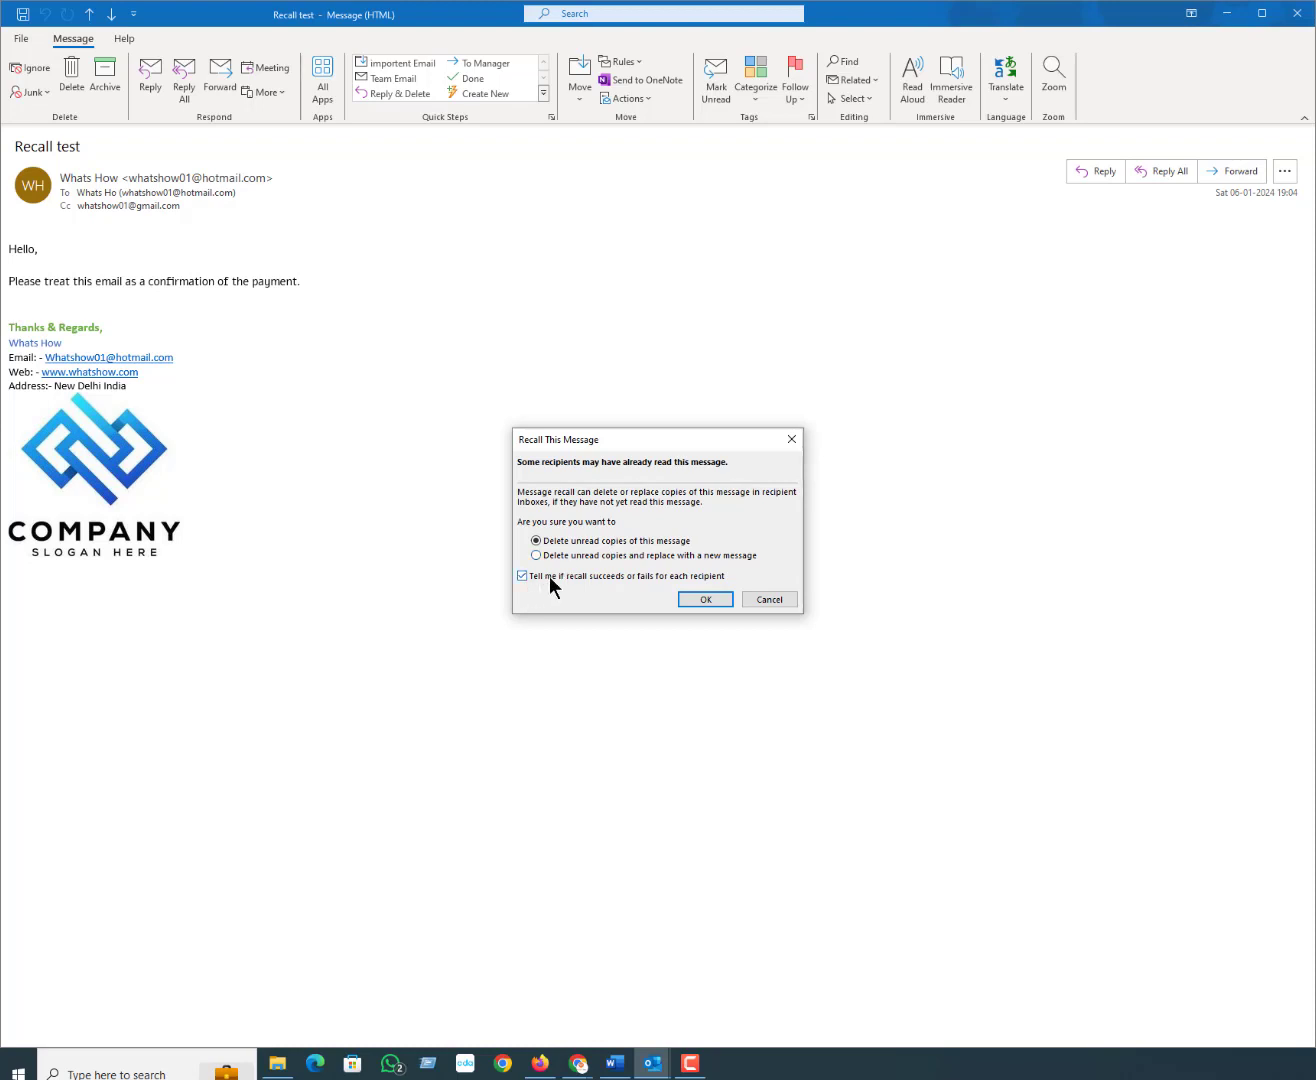
{"action": "left_click", "coordinate": [716, 599]}
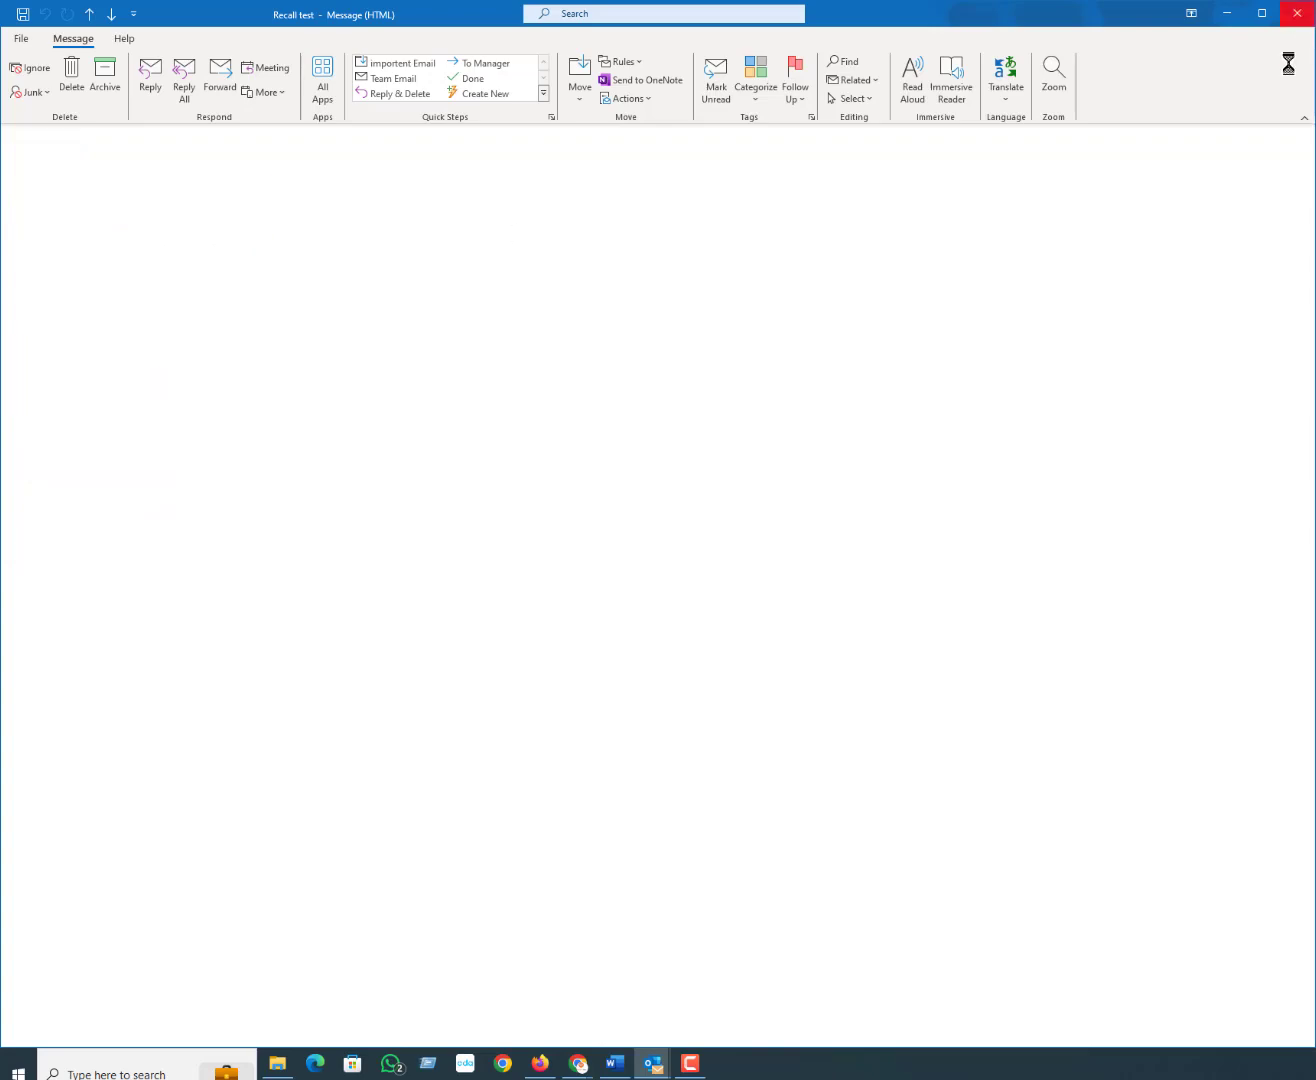
Step: Refresh the Inbox and read the new 'Recall: Recall test' notice, selecting its body text and subject
{"action": "left_click", "coordinate": [101, 224]}
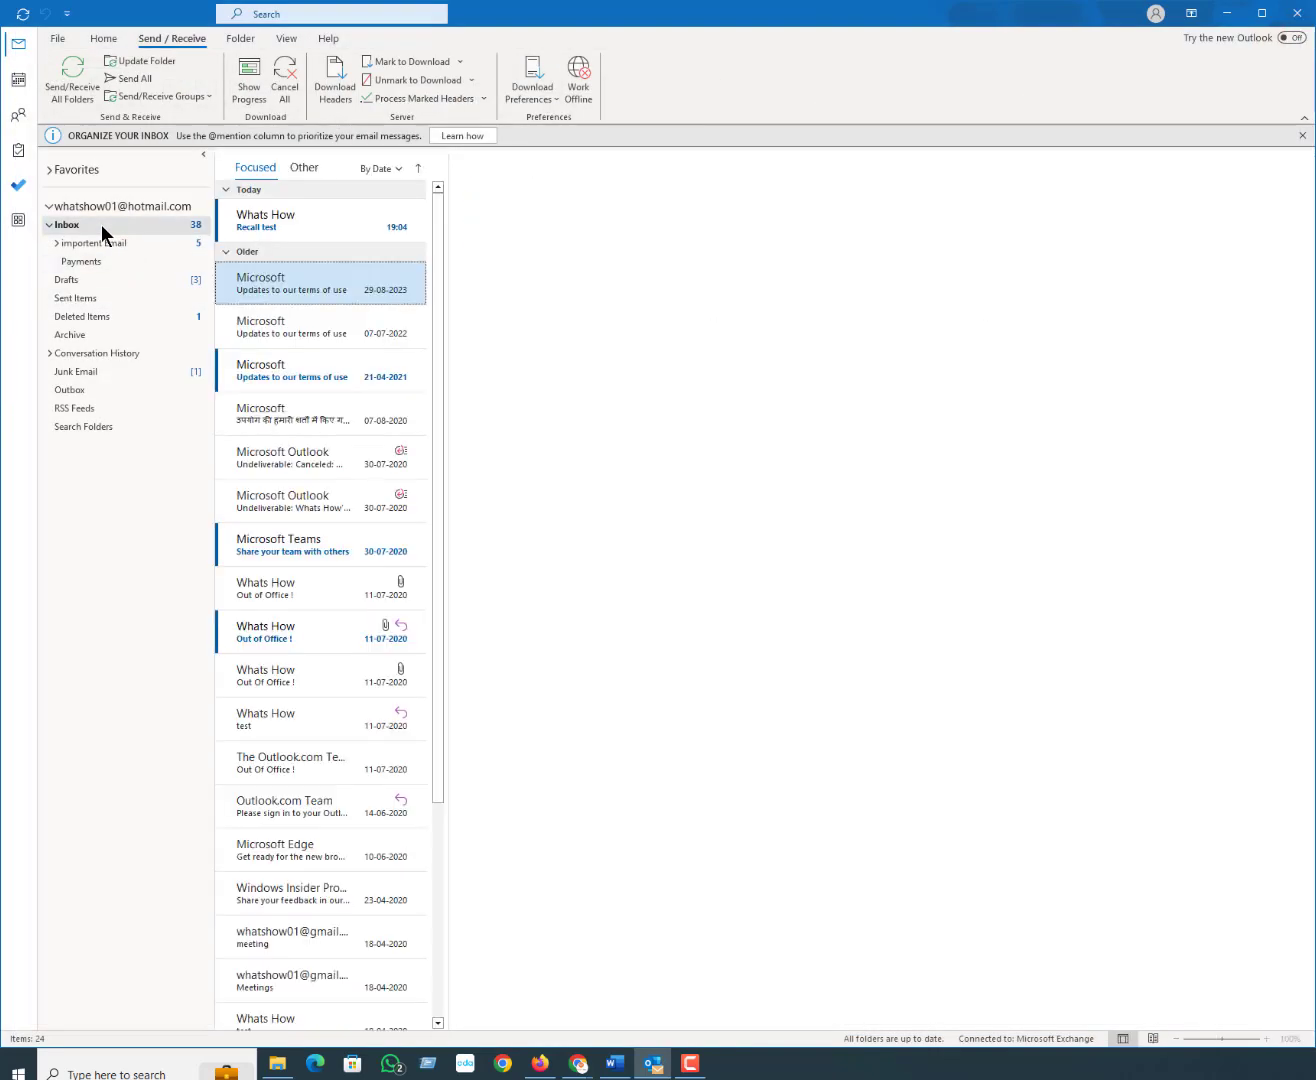
{"action": "left_click", "coordinate": [140, 61]}
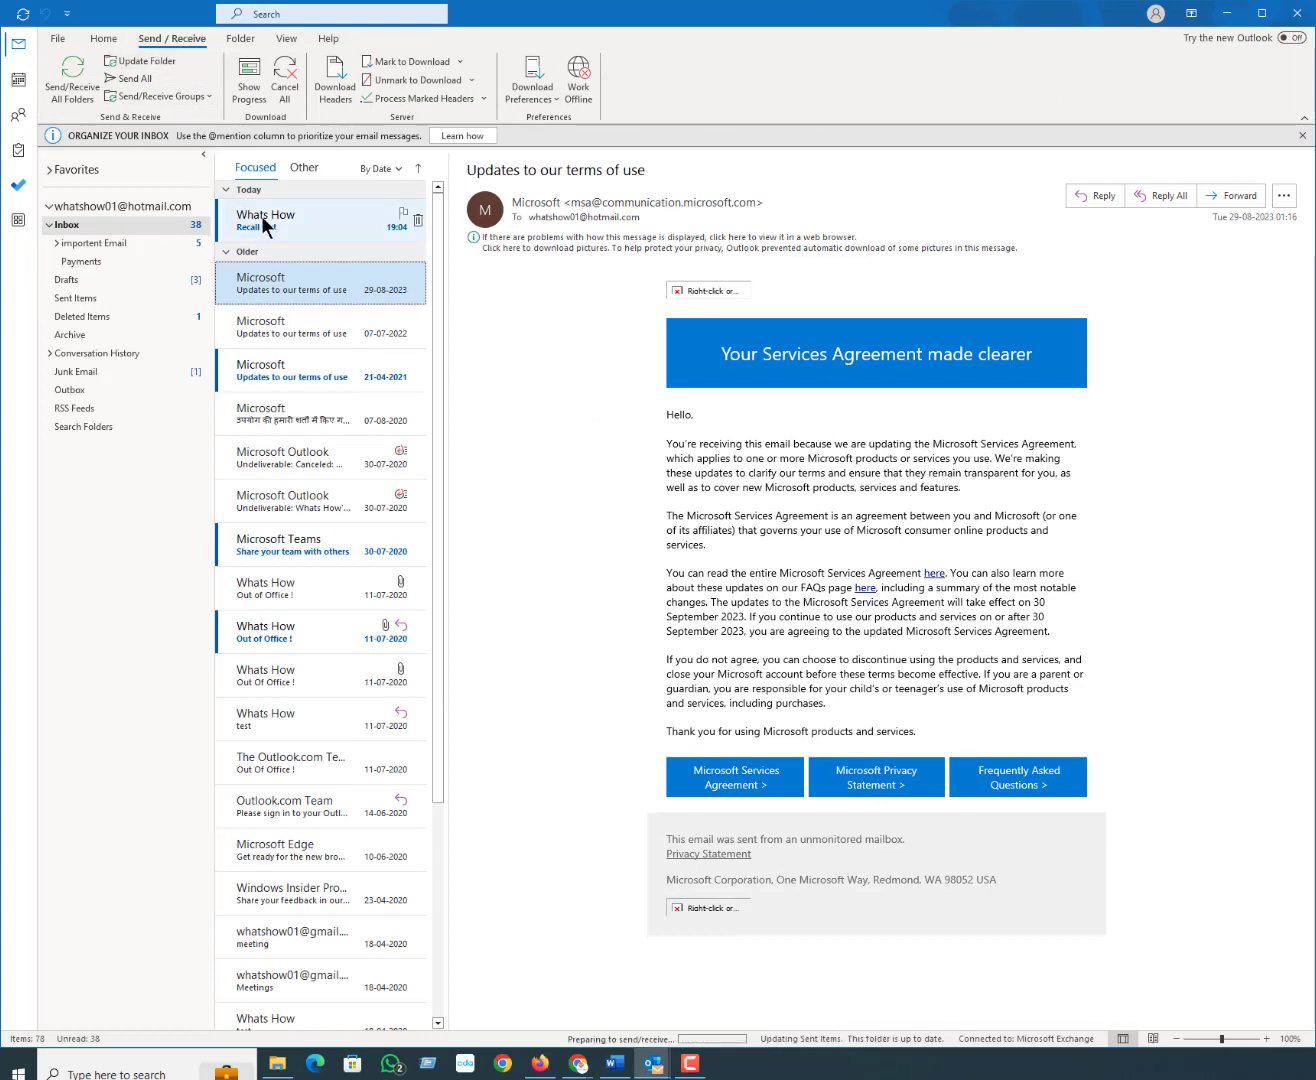
{"action": "left_click", "coordinate": [310, 230]}
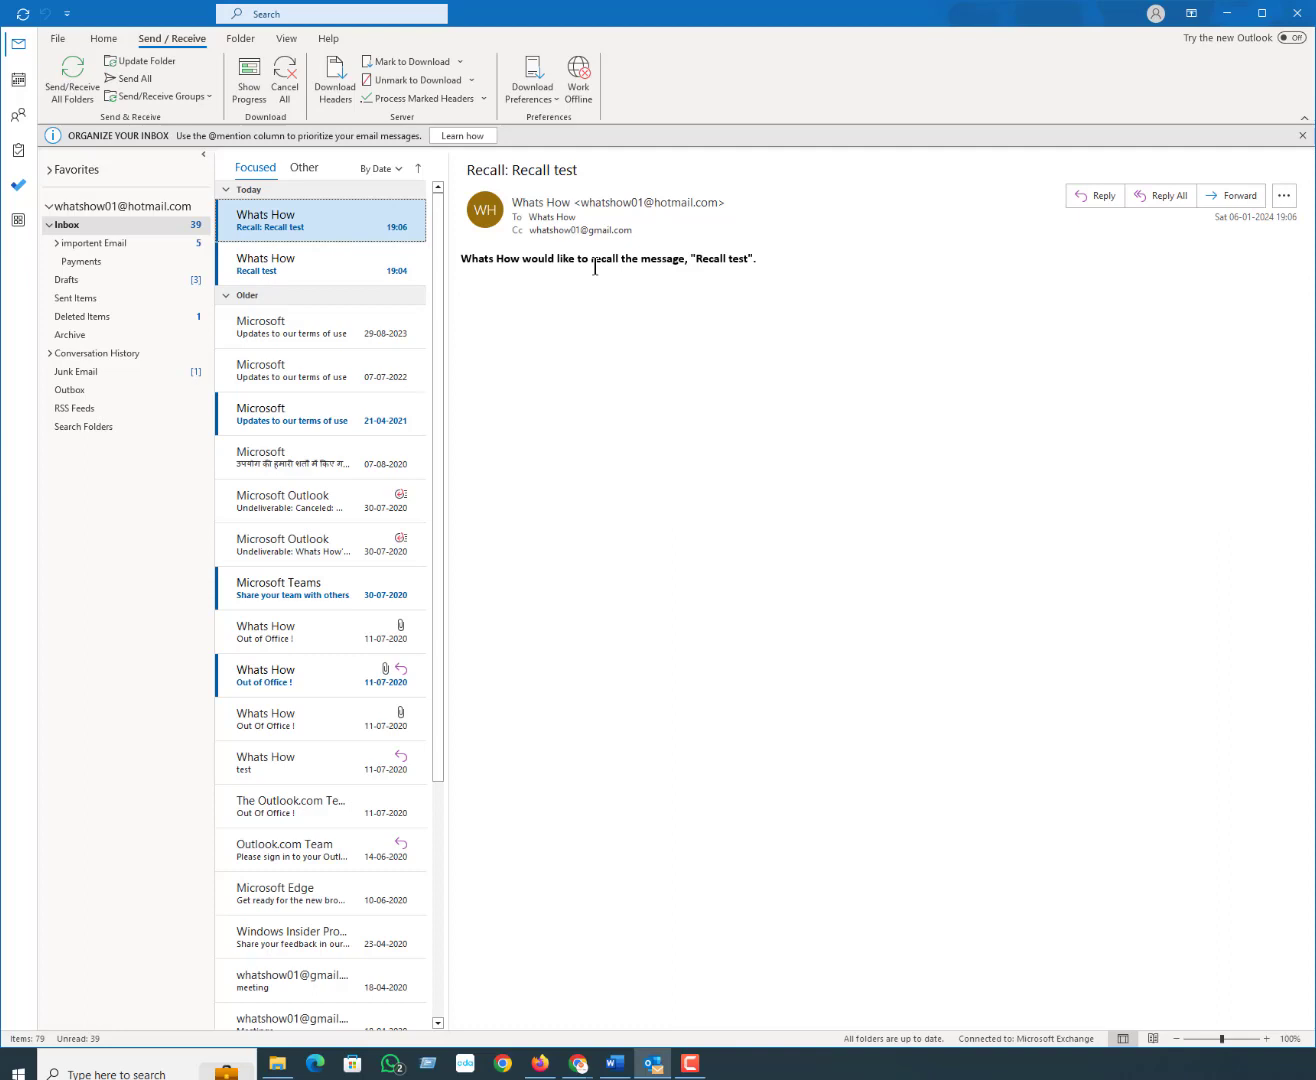
{"action": "left_click_drag", "start_coordinate": [759, 259], "coordinate": [457, 252]}
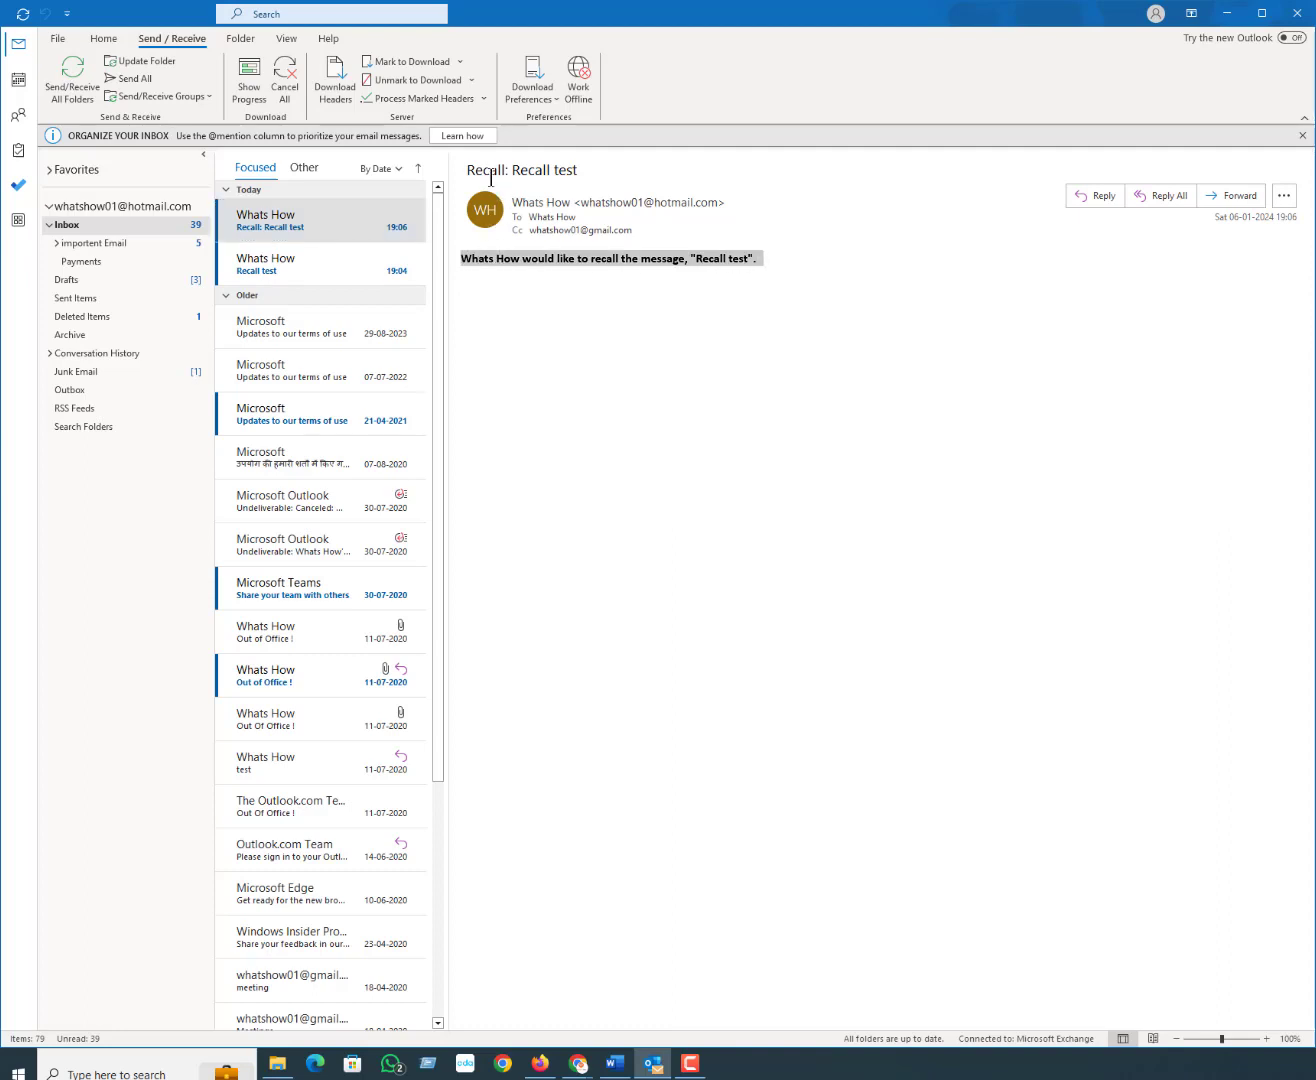
{"action": "left_click_drag", "start_coordinate": [482, 170], "coordinate": [580, 170]}
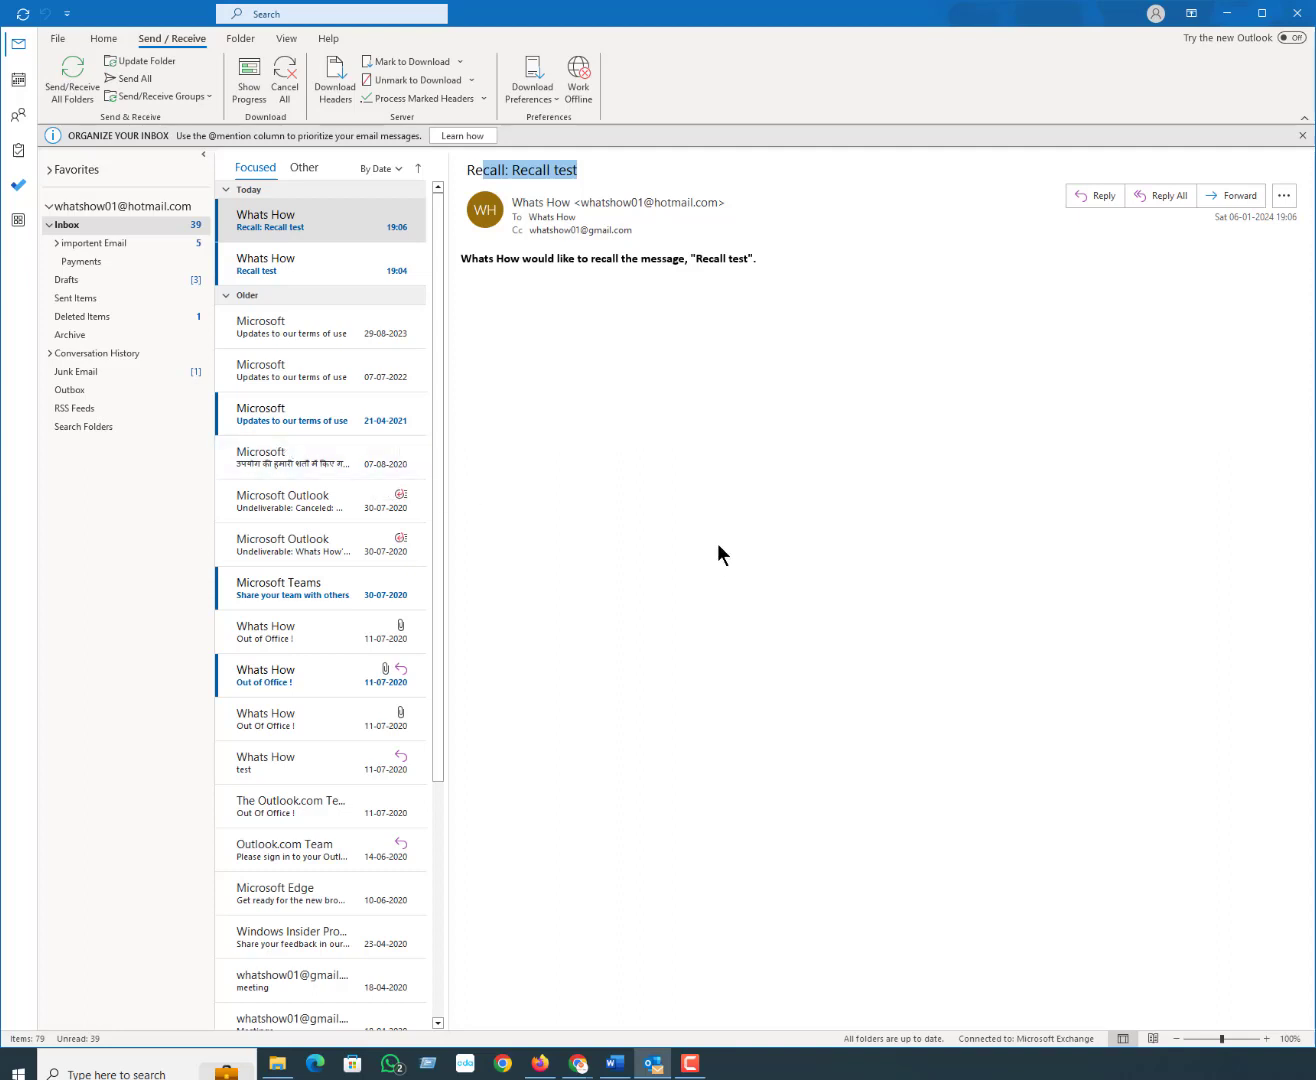
Step: Open Manage Rules & Alerts from the File page, choosing Client rules in the mismatch prompt
{"action": "left_click", "coordinate": [59, 40]}
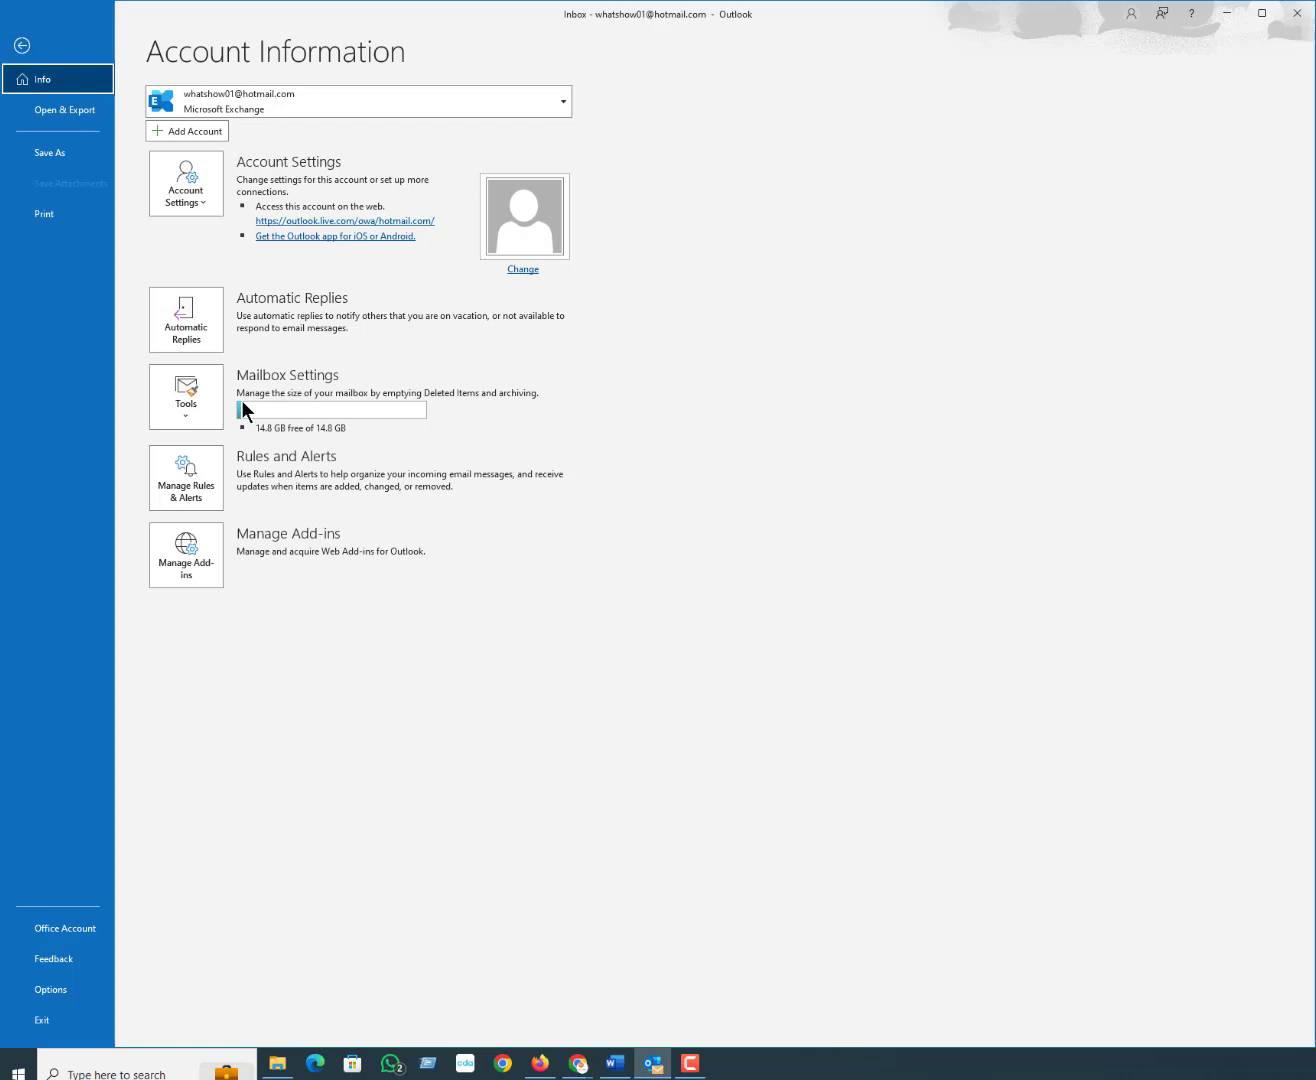
{"action": "left_click", "coordinate": [196, 498]}
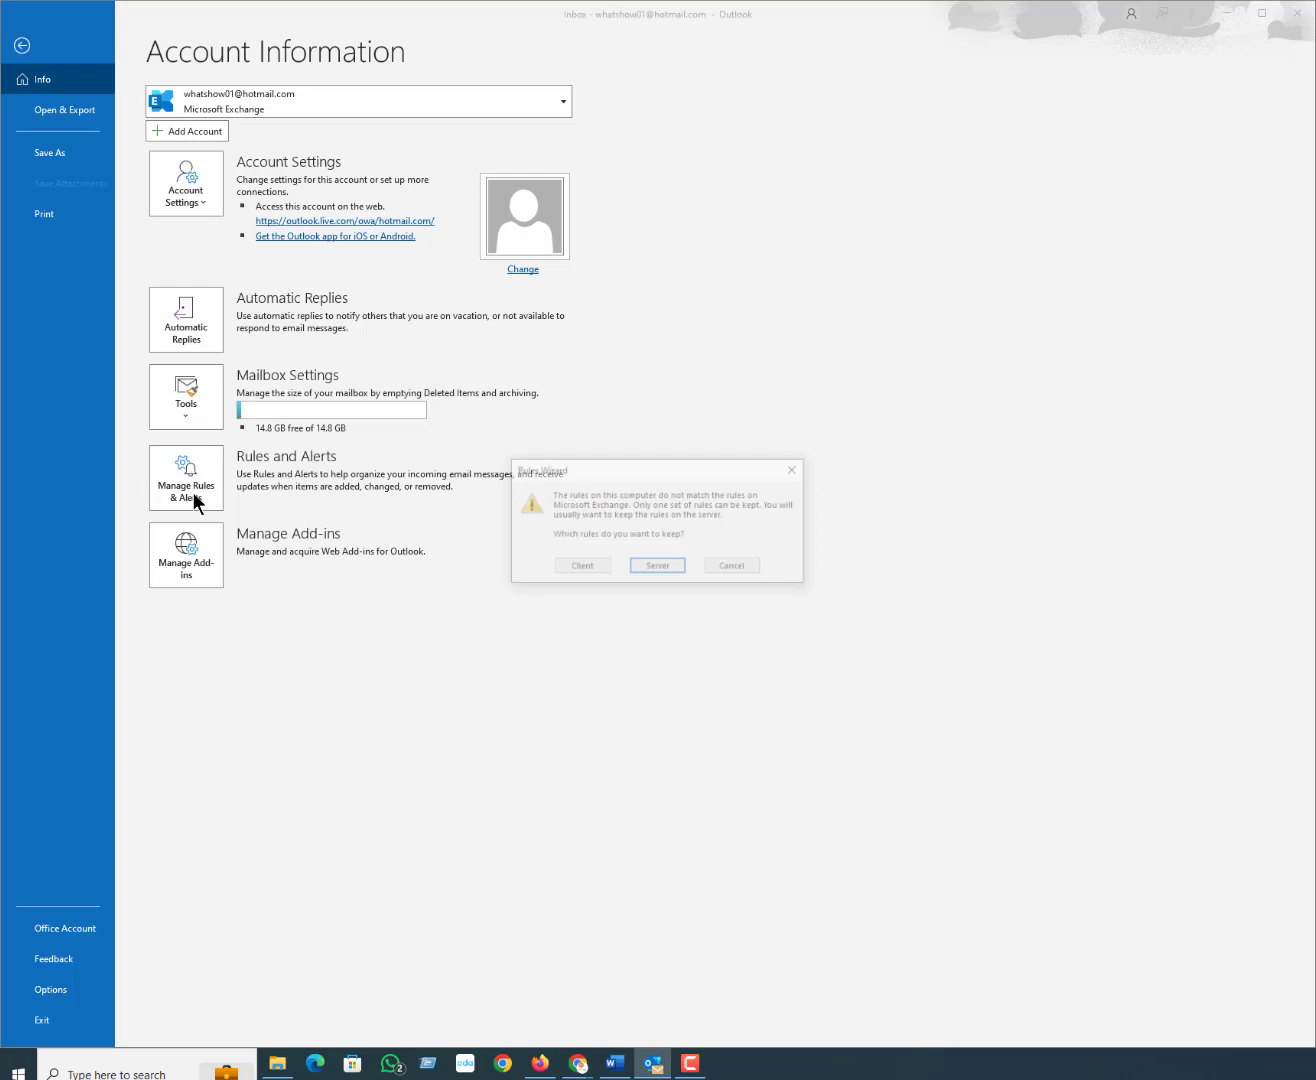
{"action": "left_click", "coordinate": [581, 567]}
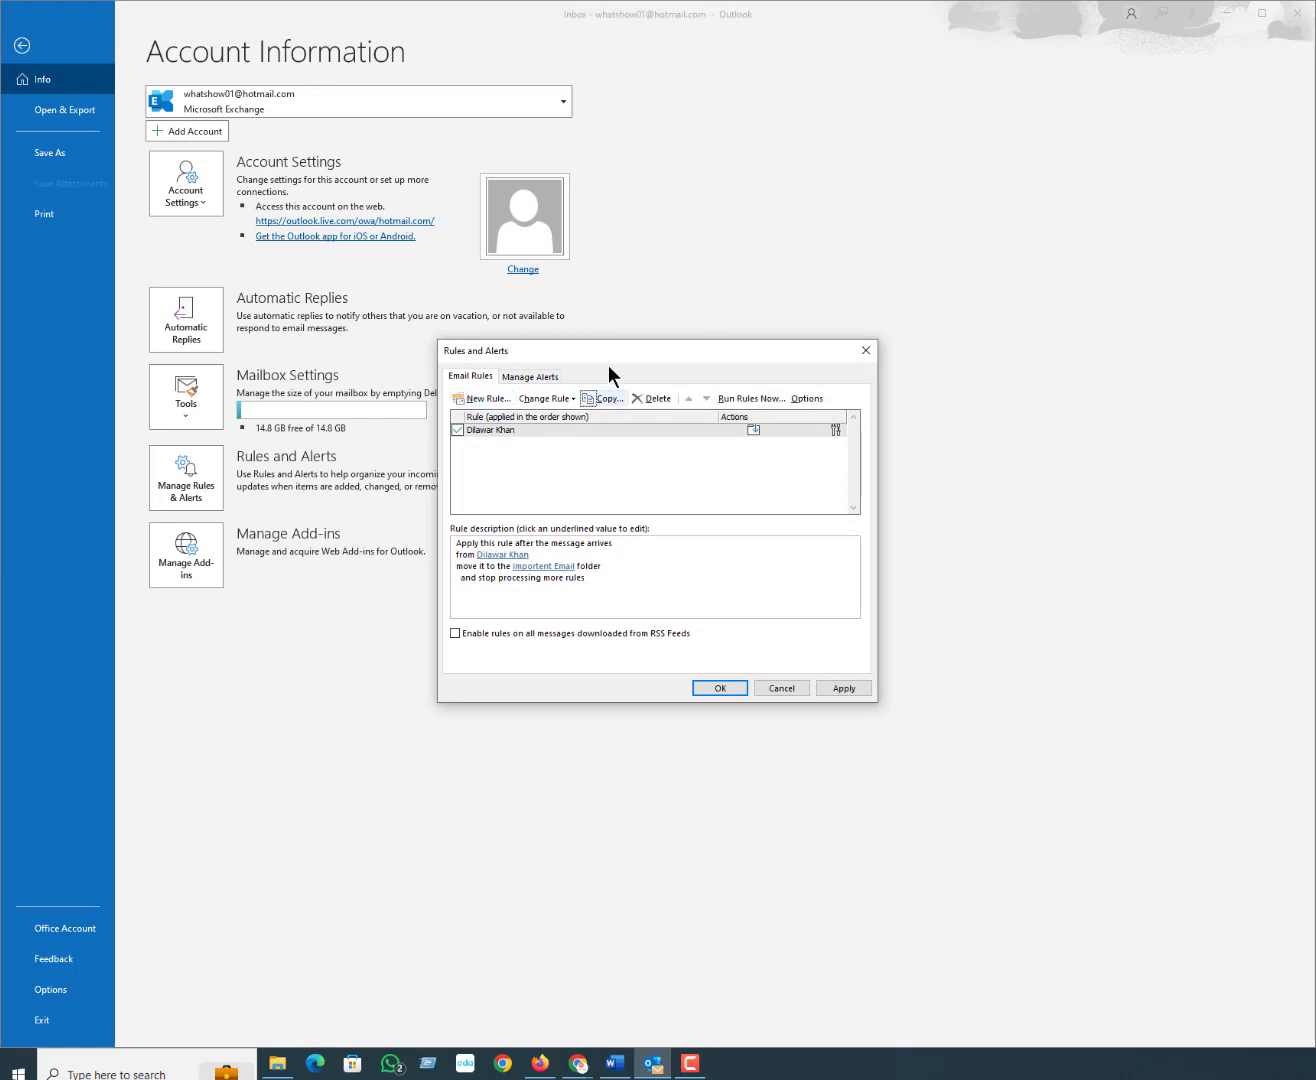
{"action": "left_click_drag", "start_coordinate": [604, 351], "coordinate": [624, 308]}
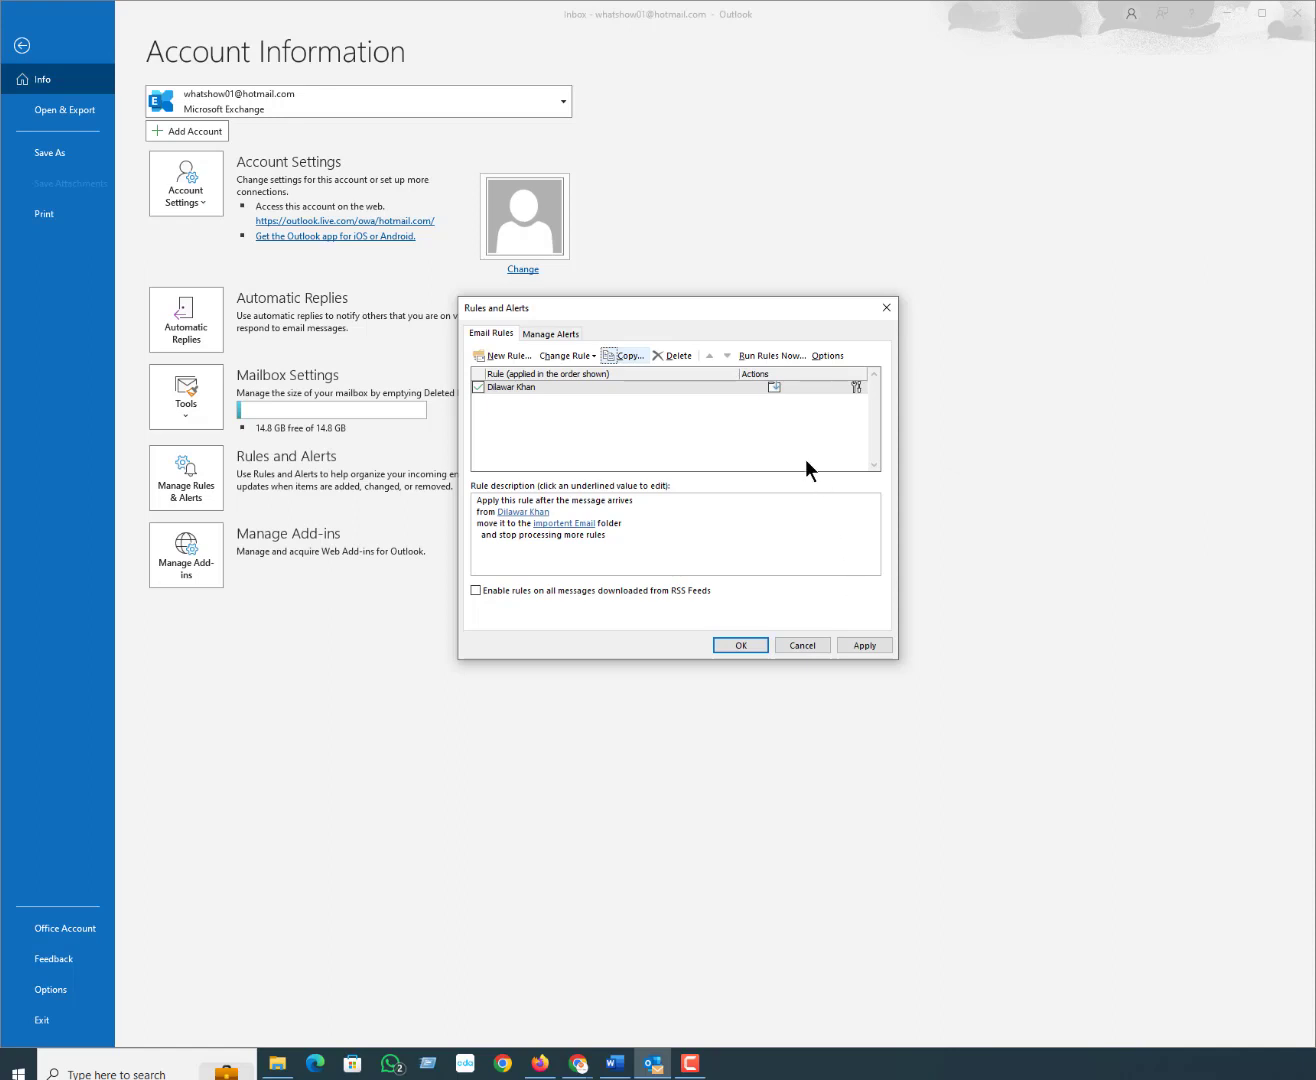
Step: Create a blank 'Apply rule on messages I send' rule with no conditions, confirming it covers all messages
{"action": "left_click", "coordinate": [503, 354]}
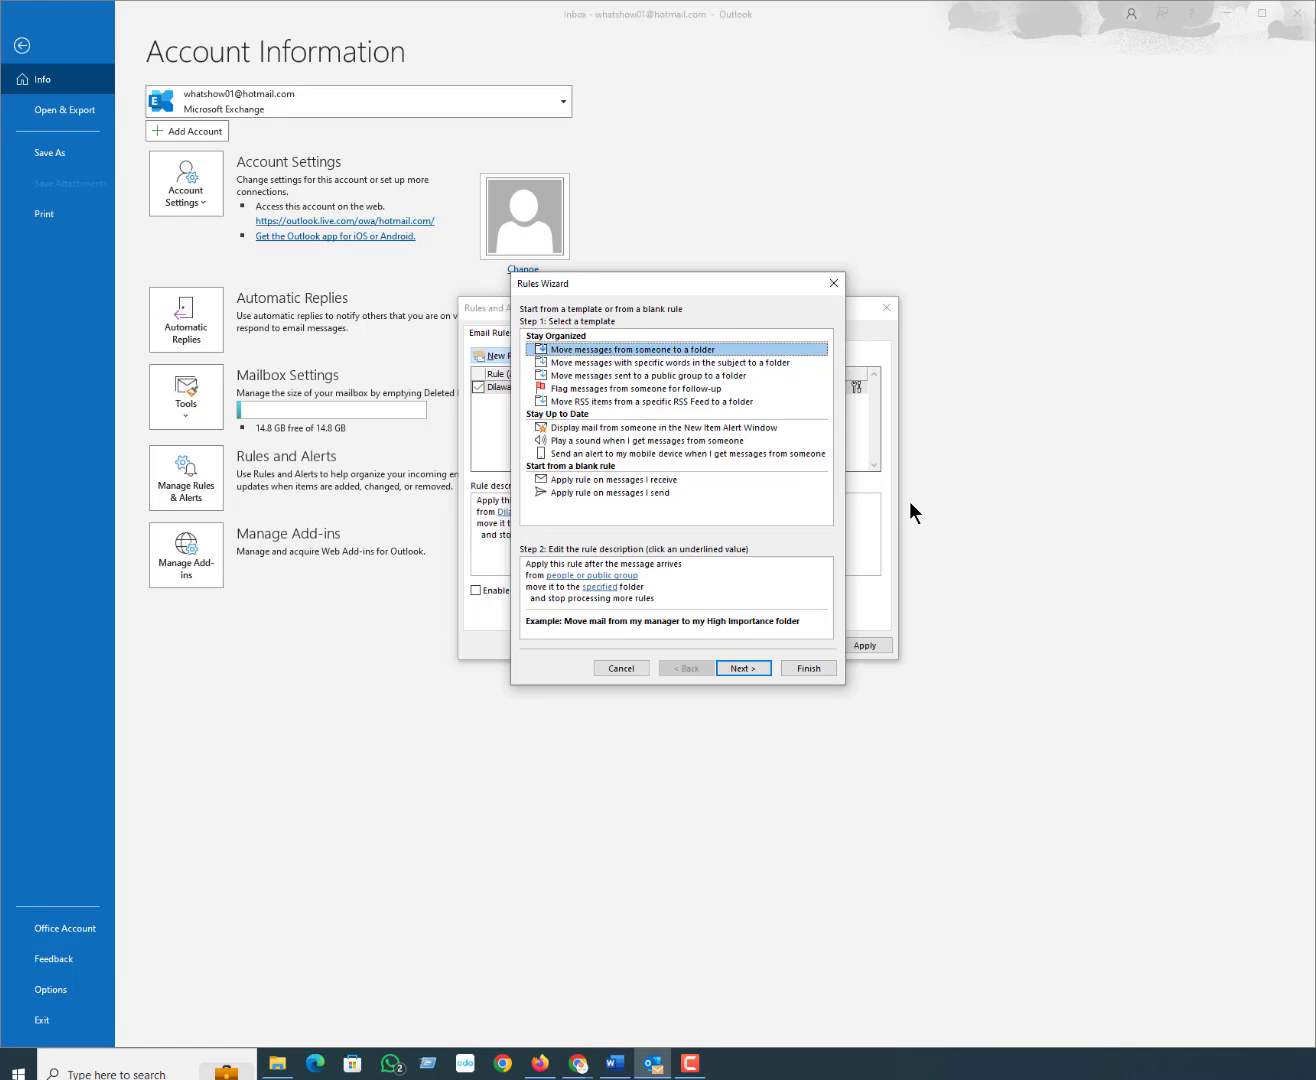
{"action": "left_click", "coordinate": [606, 494]}
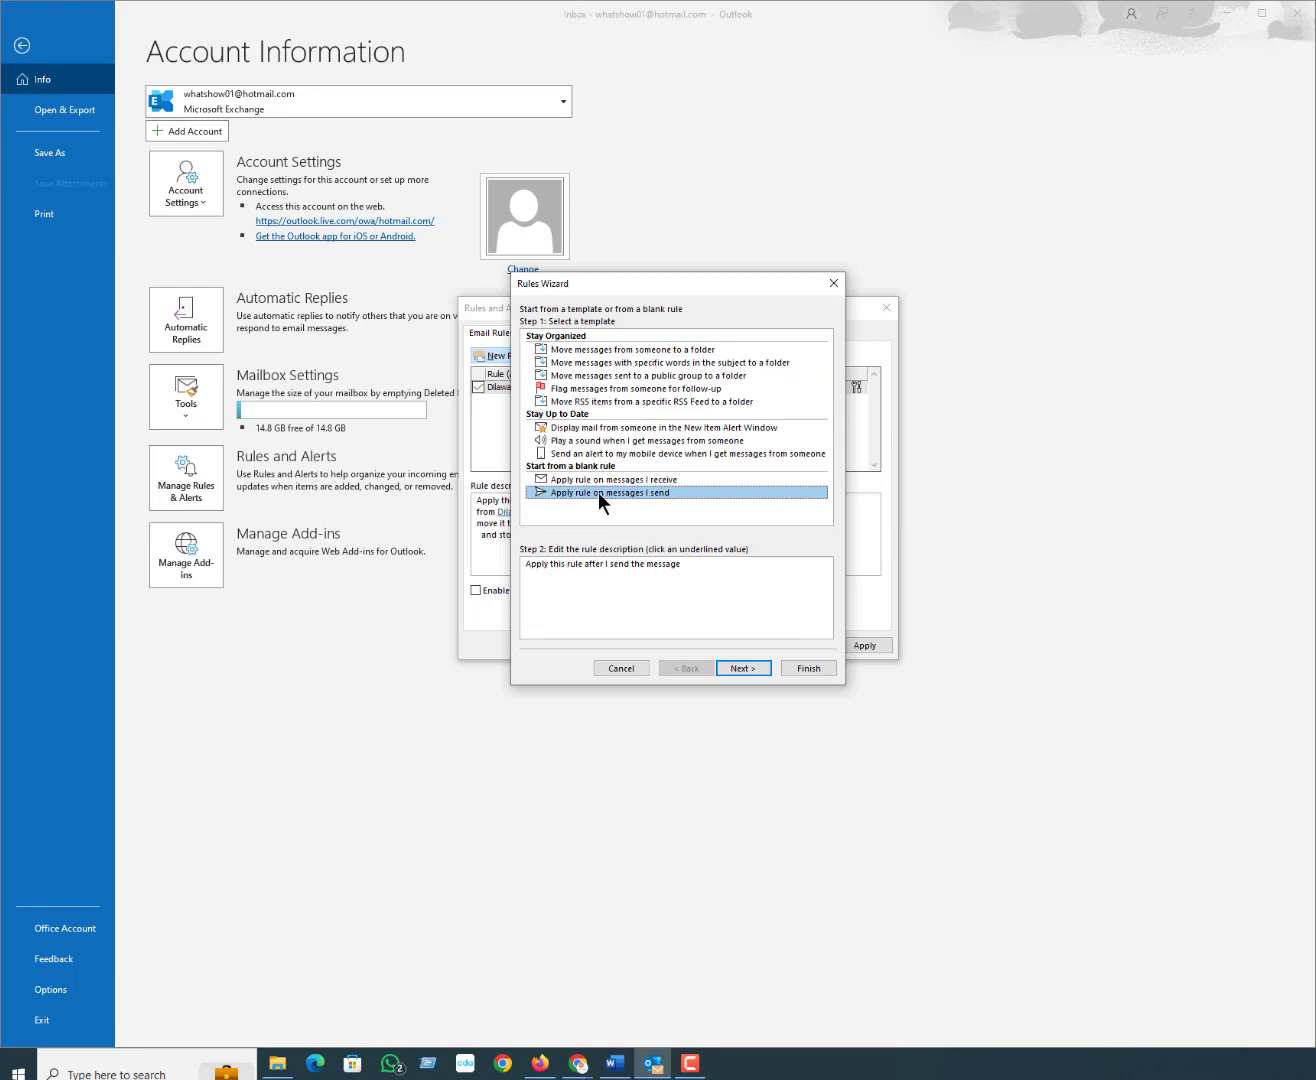
{"action": "left_click", "coordinate": [744, 668]}
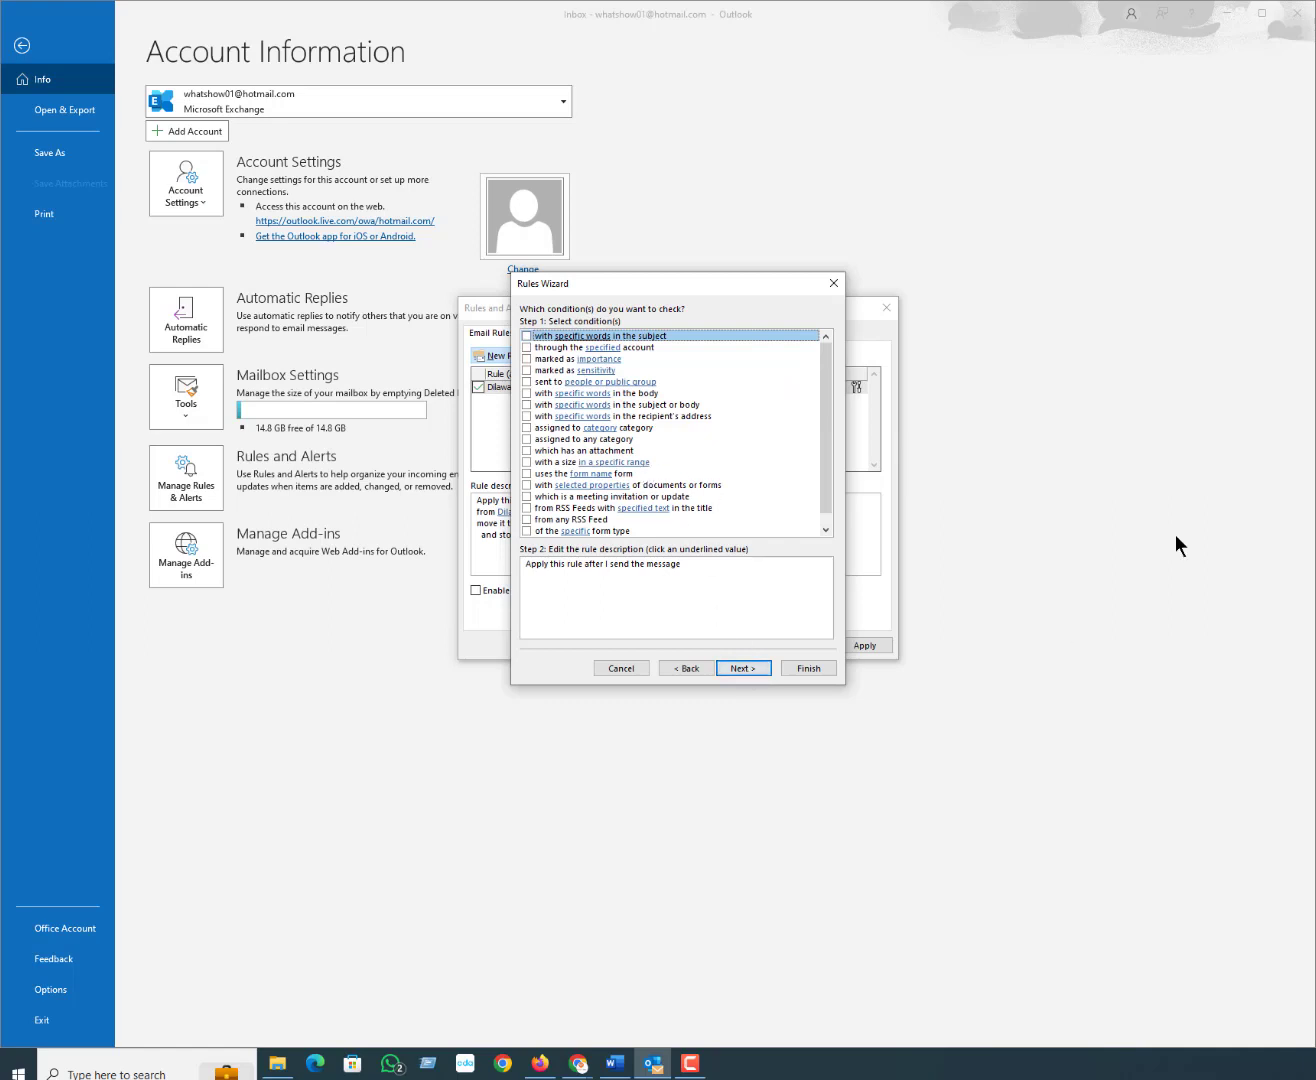
{"action": "left_click", "coordinate": [875, 520]}
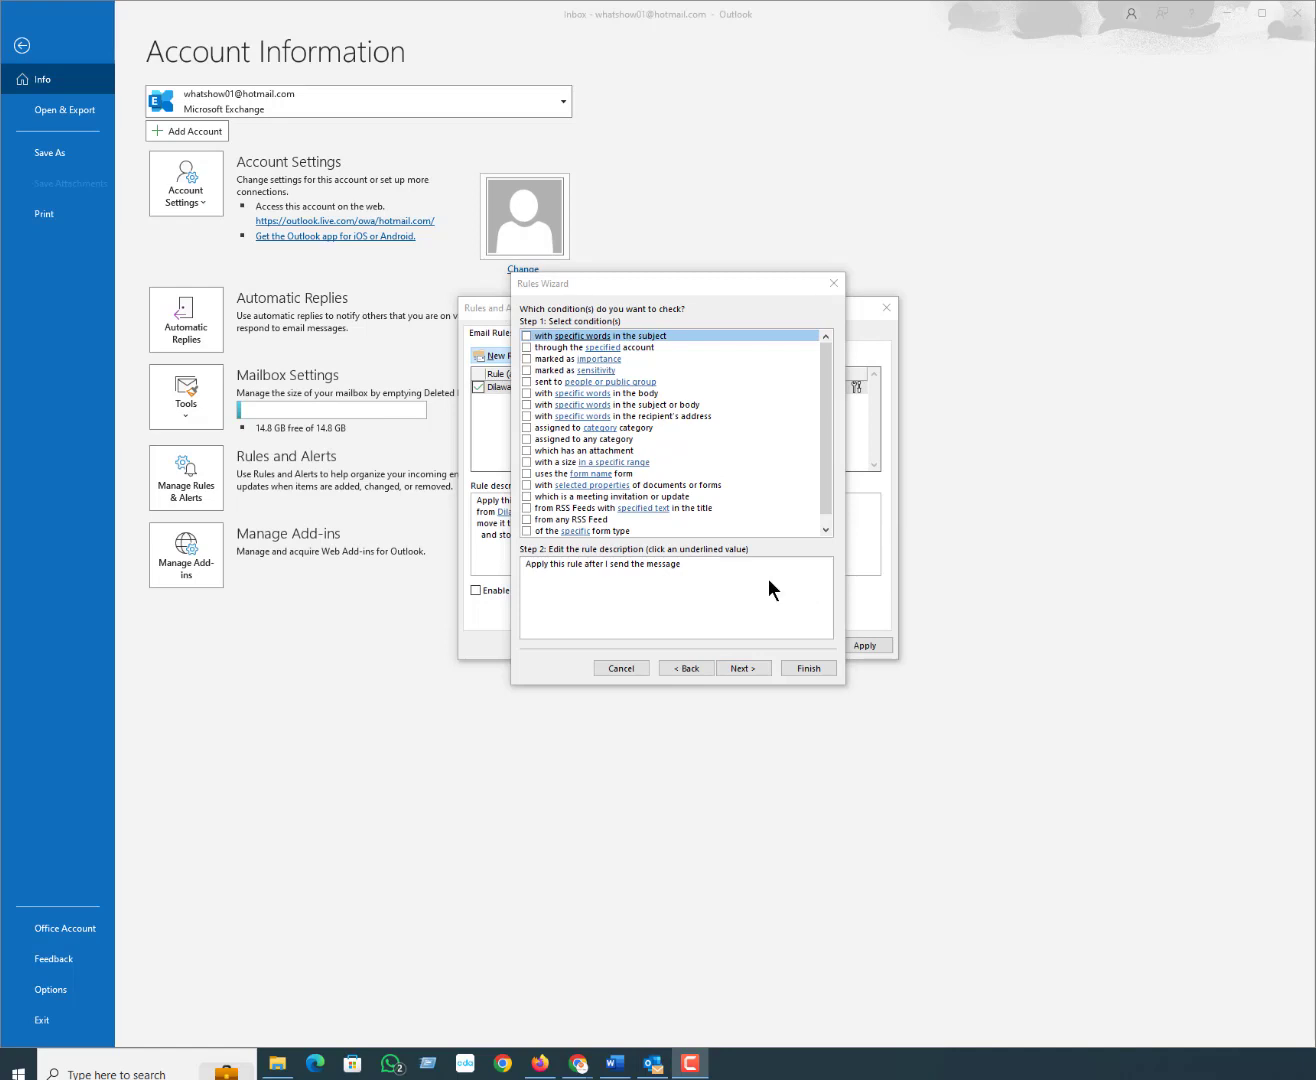
{"action": "left_click", "coordinate": [688, 669]}
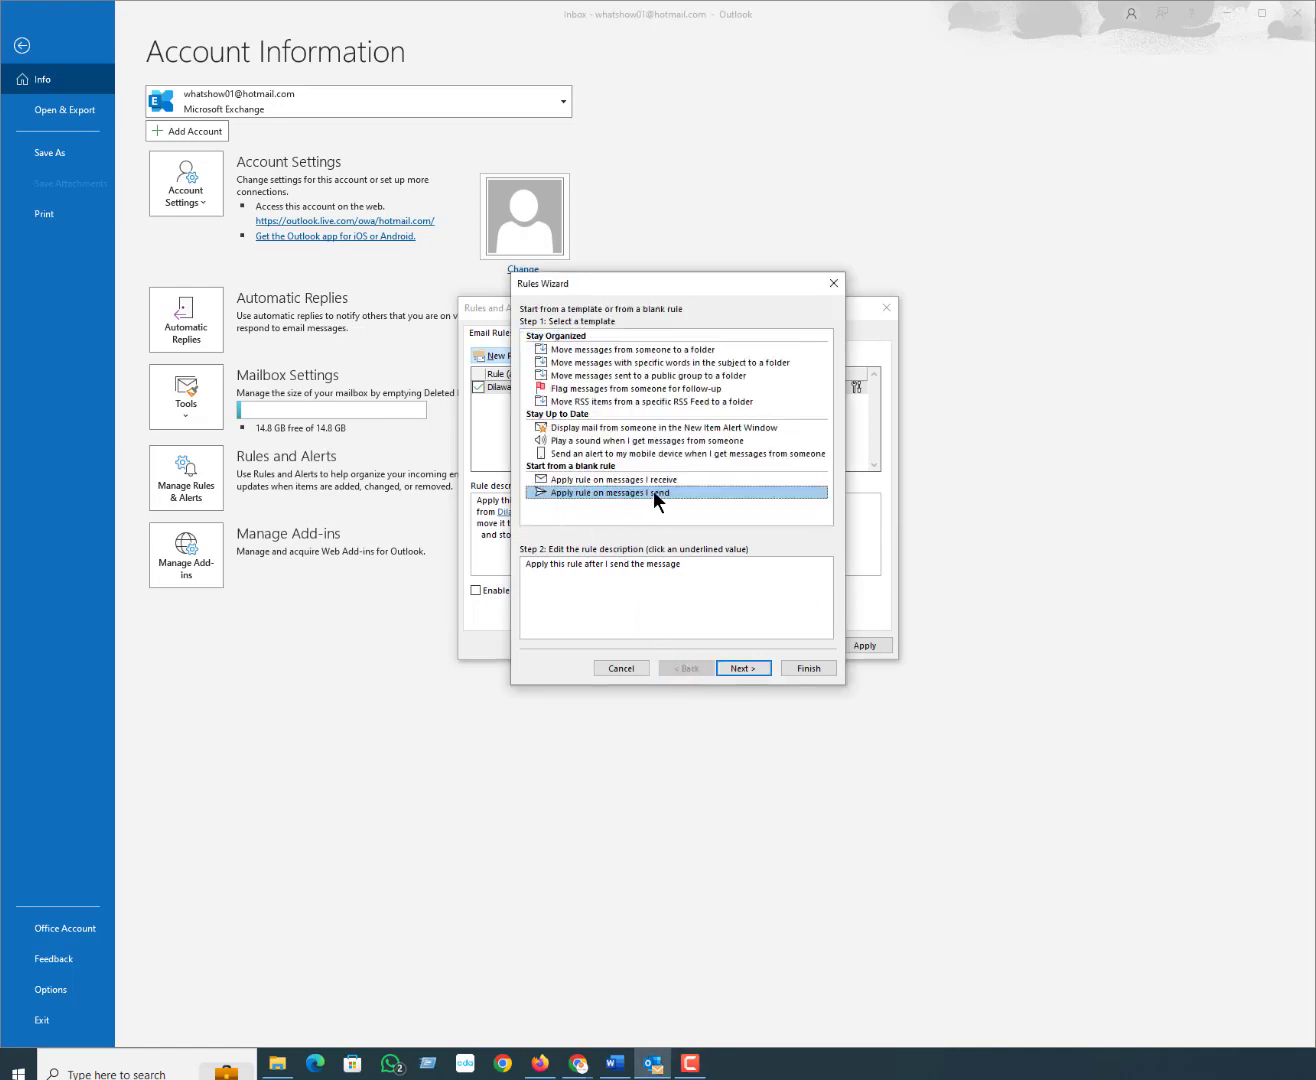
{"action": "left_click", "coordinate": [742, 669]}
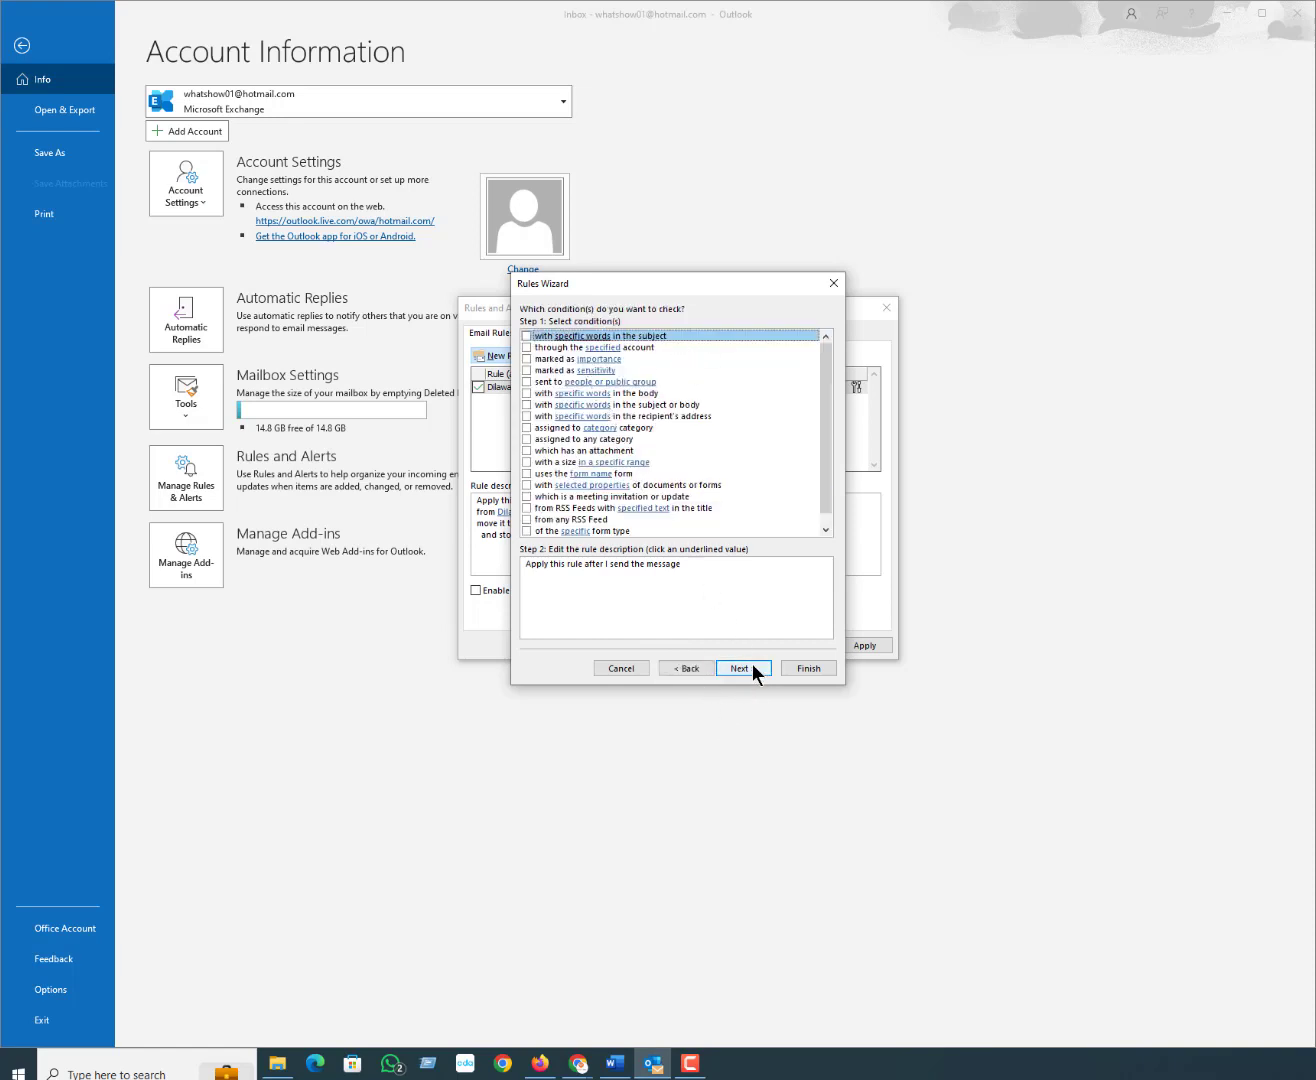
{"action": "left_click", "coordinate": [746, 668]}
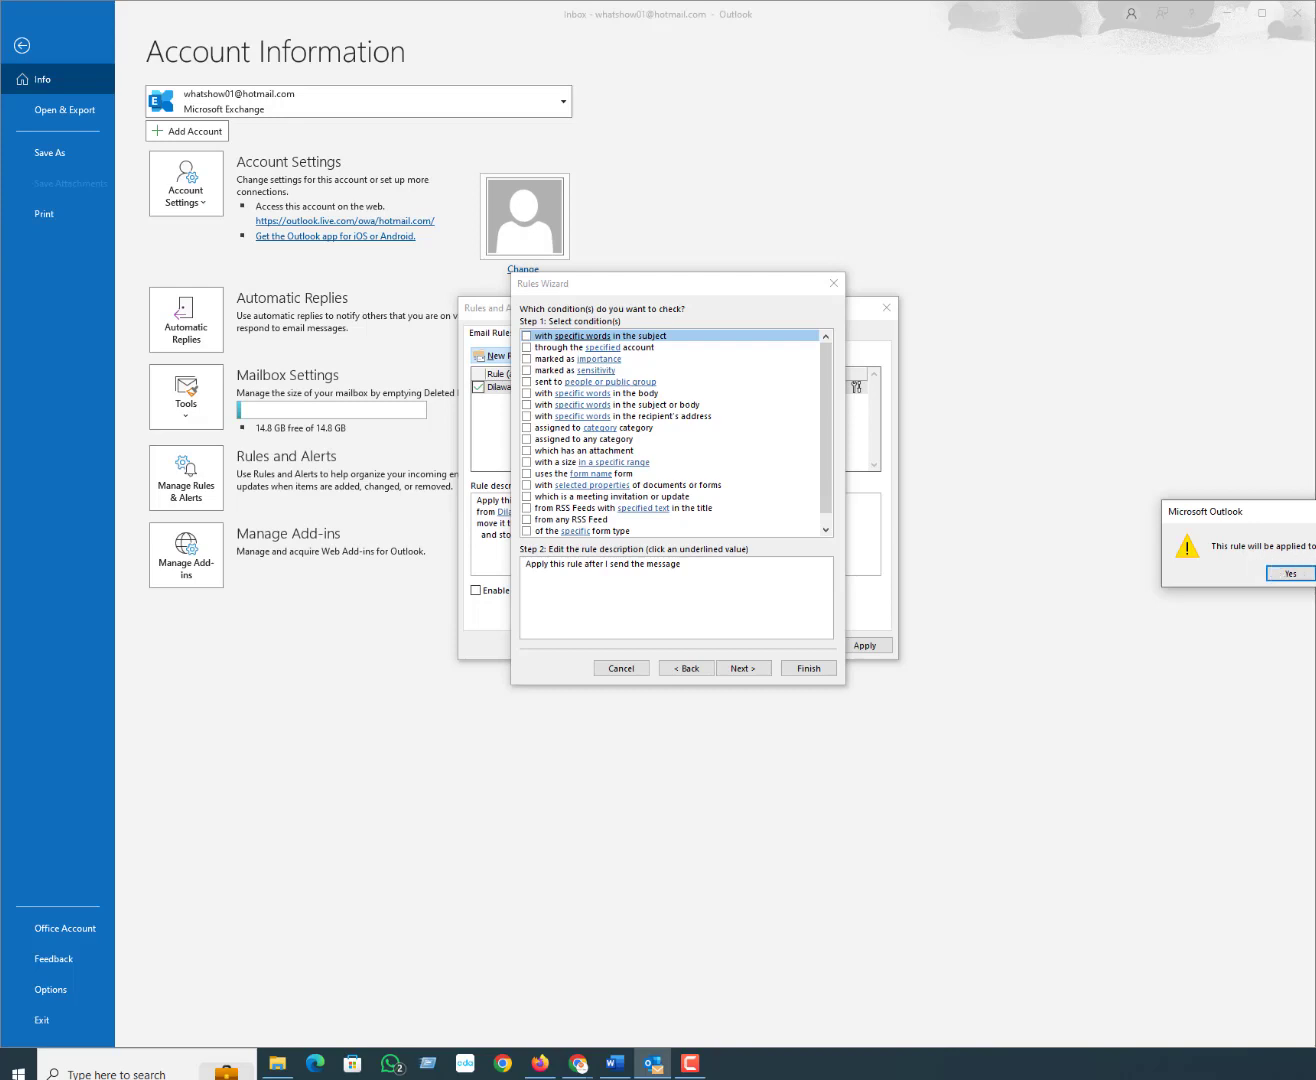
{"action": "left_click", "coordinate": [1290, 573]}
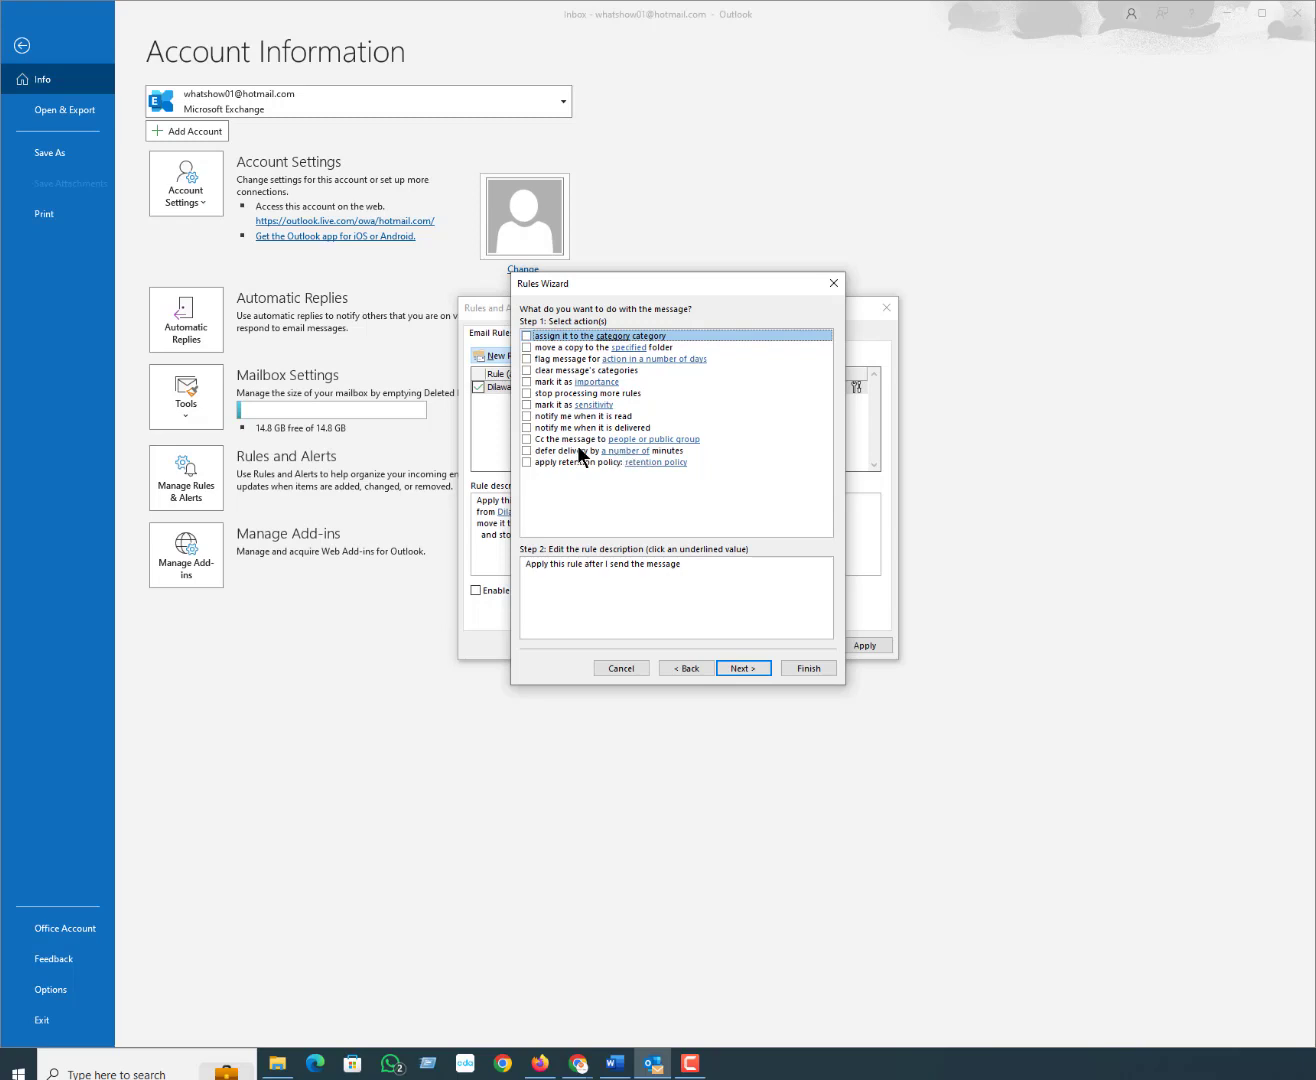
Step: Tick 'defer delivery by a number of minutes' and set the delay to 120
{"action": "left_click", "coordinate": [527, 450]}
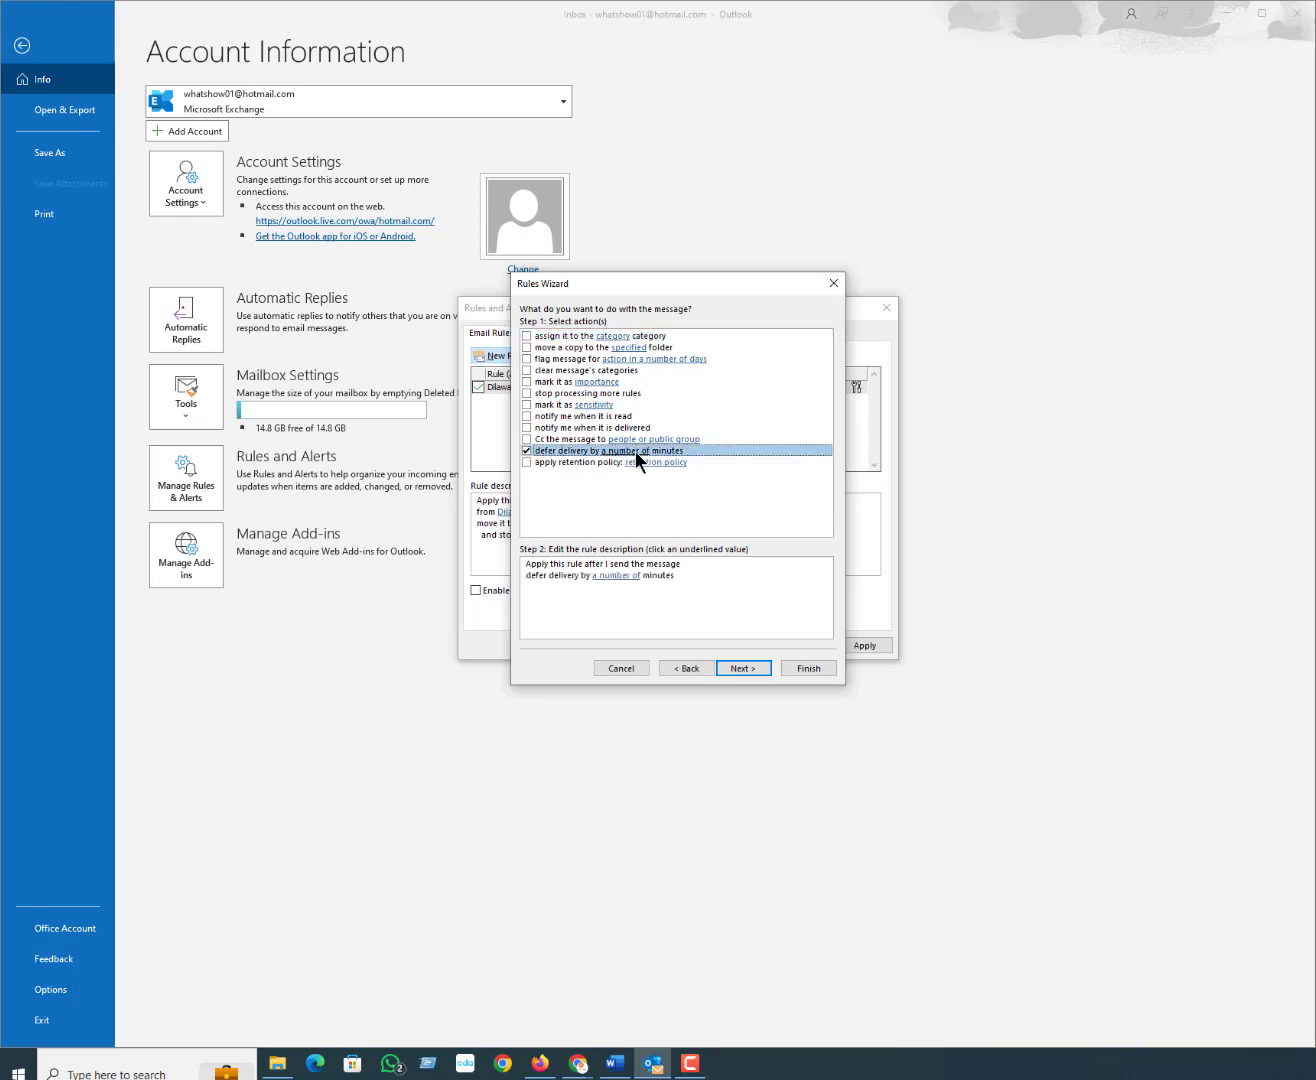
{"action": "left_click", "coordinate": [612, 576]}
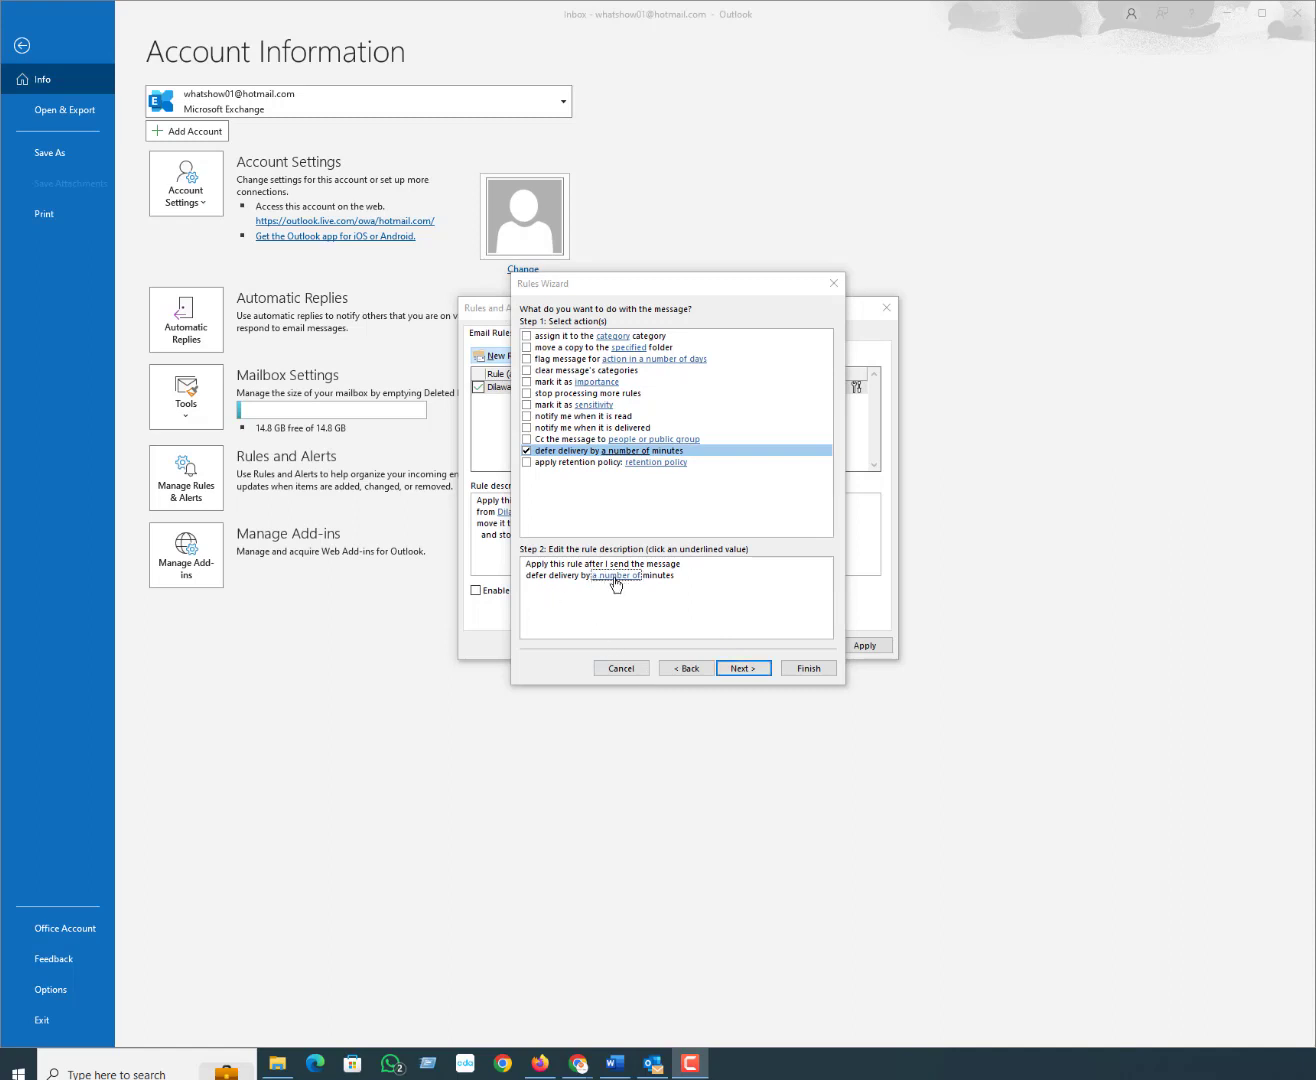
{"action": "left_click", "coordinate": [614, 580]}
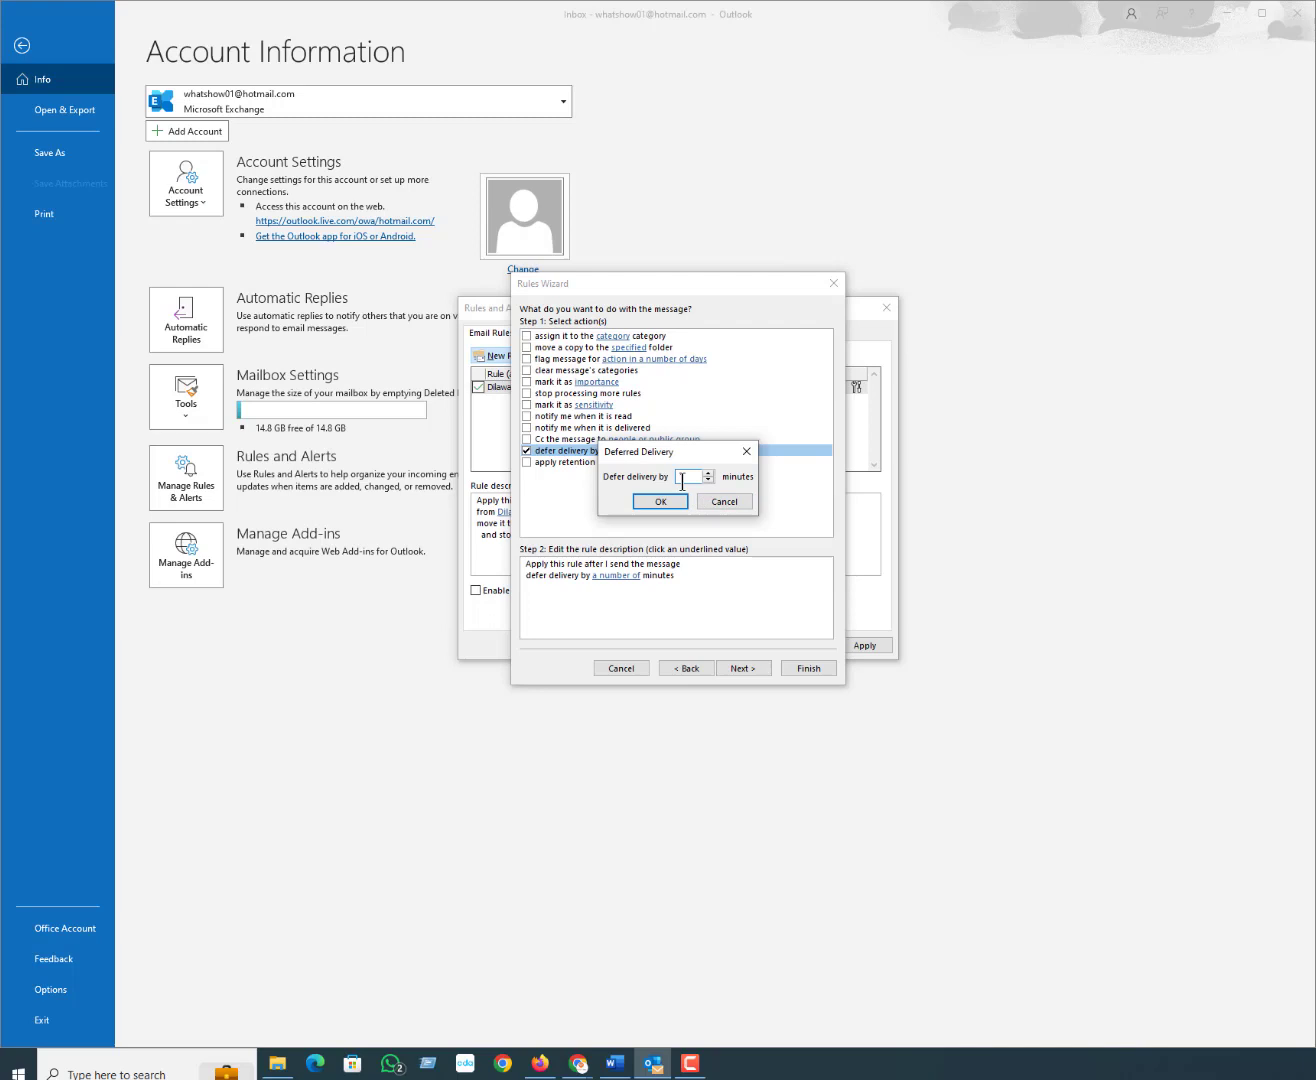
{"action": "left_click_drag", "start_coordinate": [698, 476], "coordinate": [651, 476]}
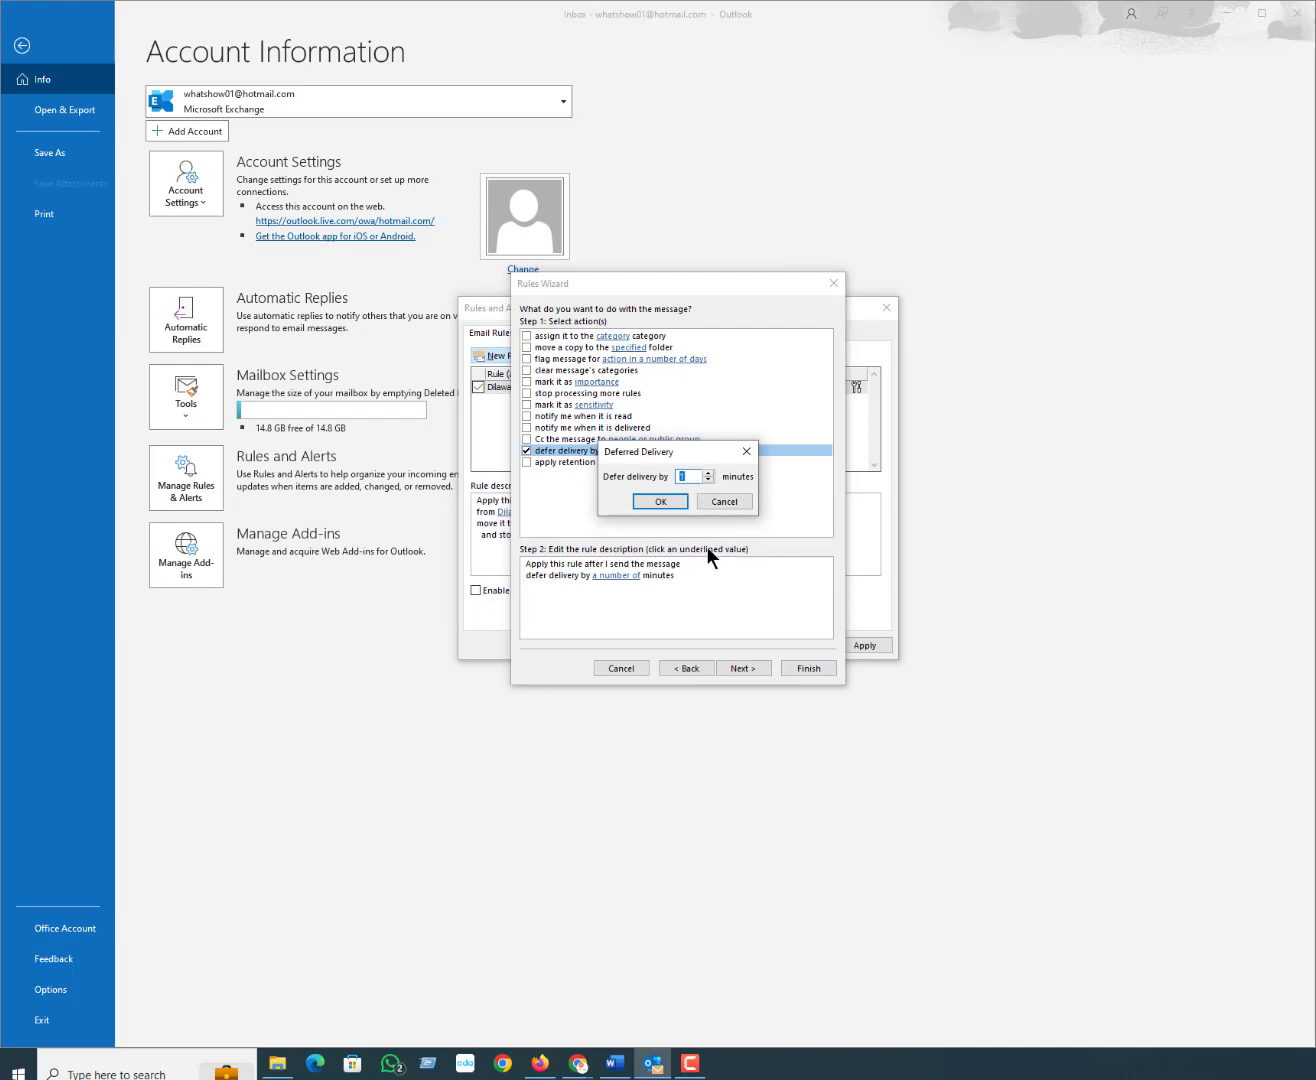
{"action": "type", "text": "120"}
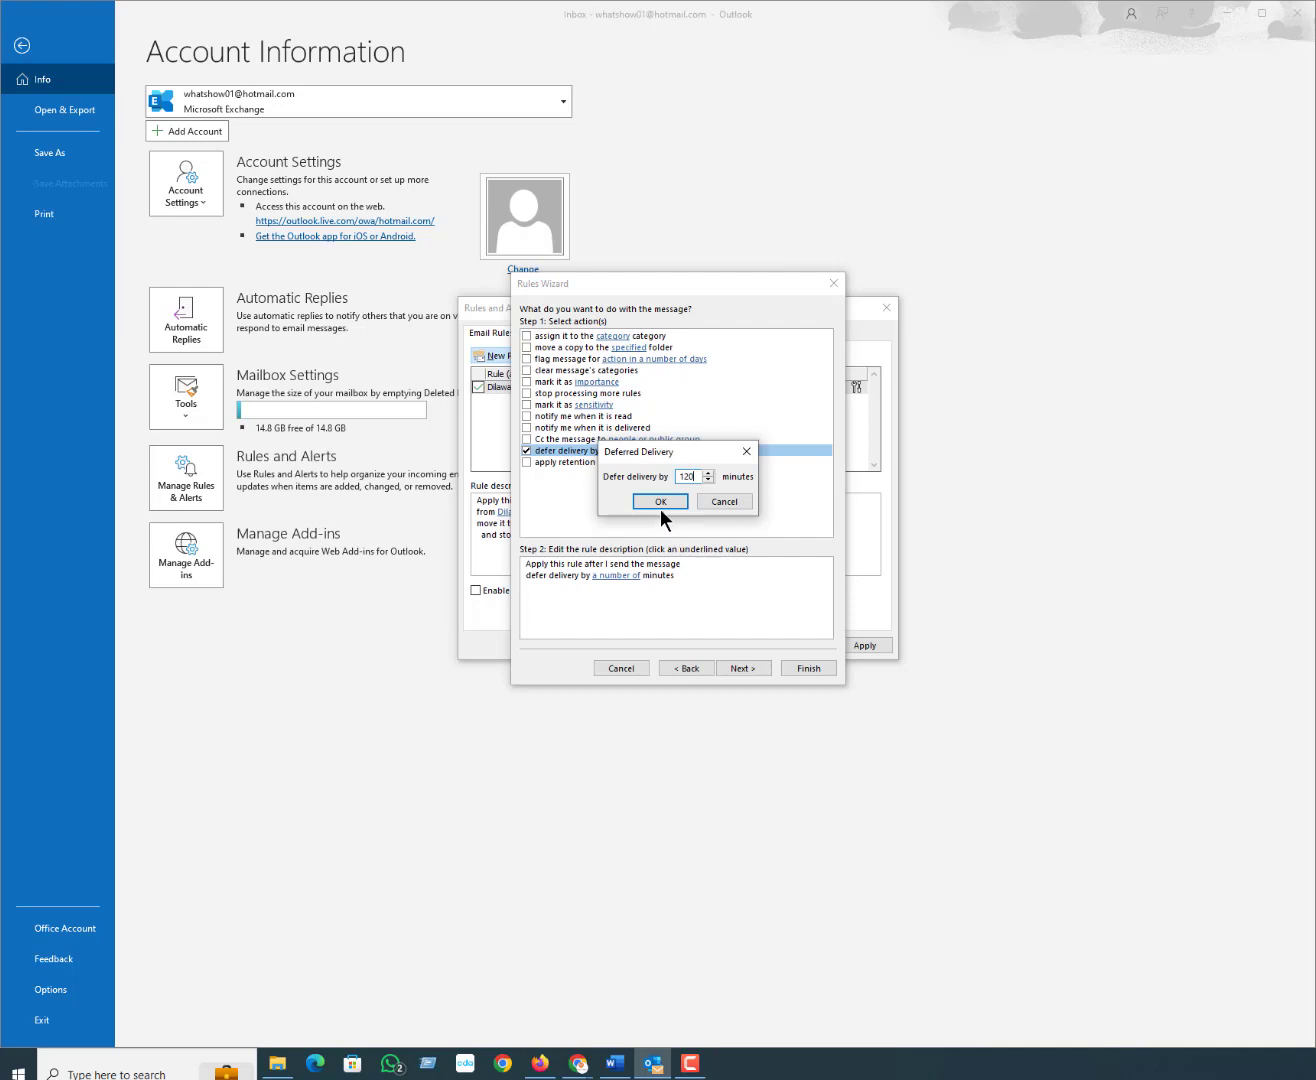
{"action": "left_click", "coordinate": [661, 509]}
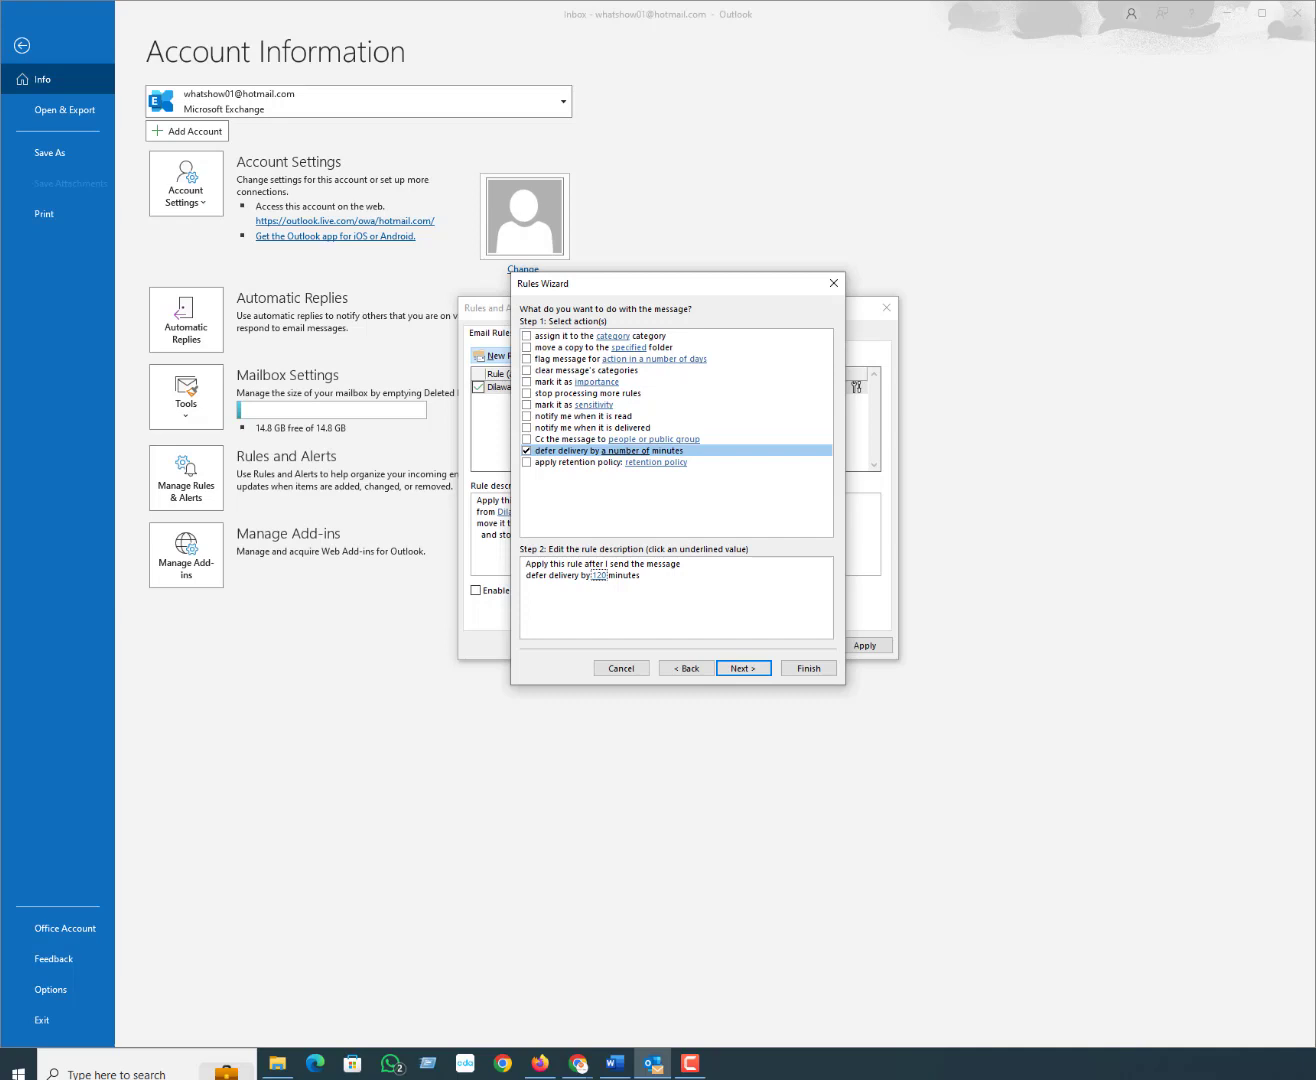
Step: Finish the wizard, dismiss the client-only notice, and apply the rule '120' in Rules and Alerts
{"action": "left_click", "coordinate": [746, 668]}
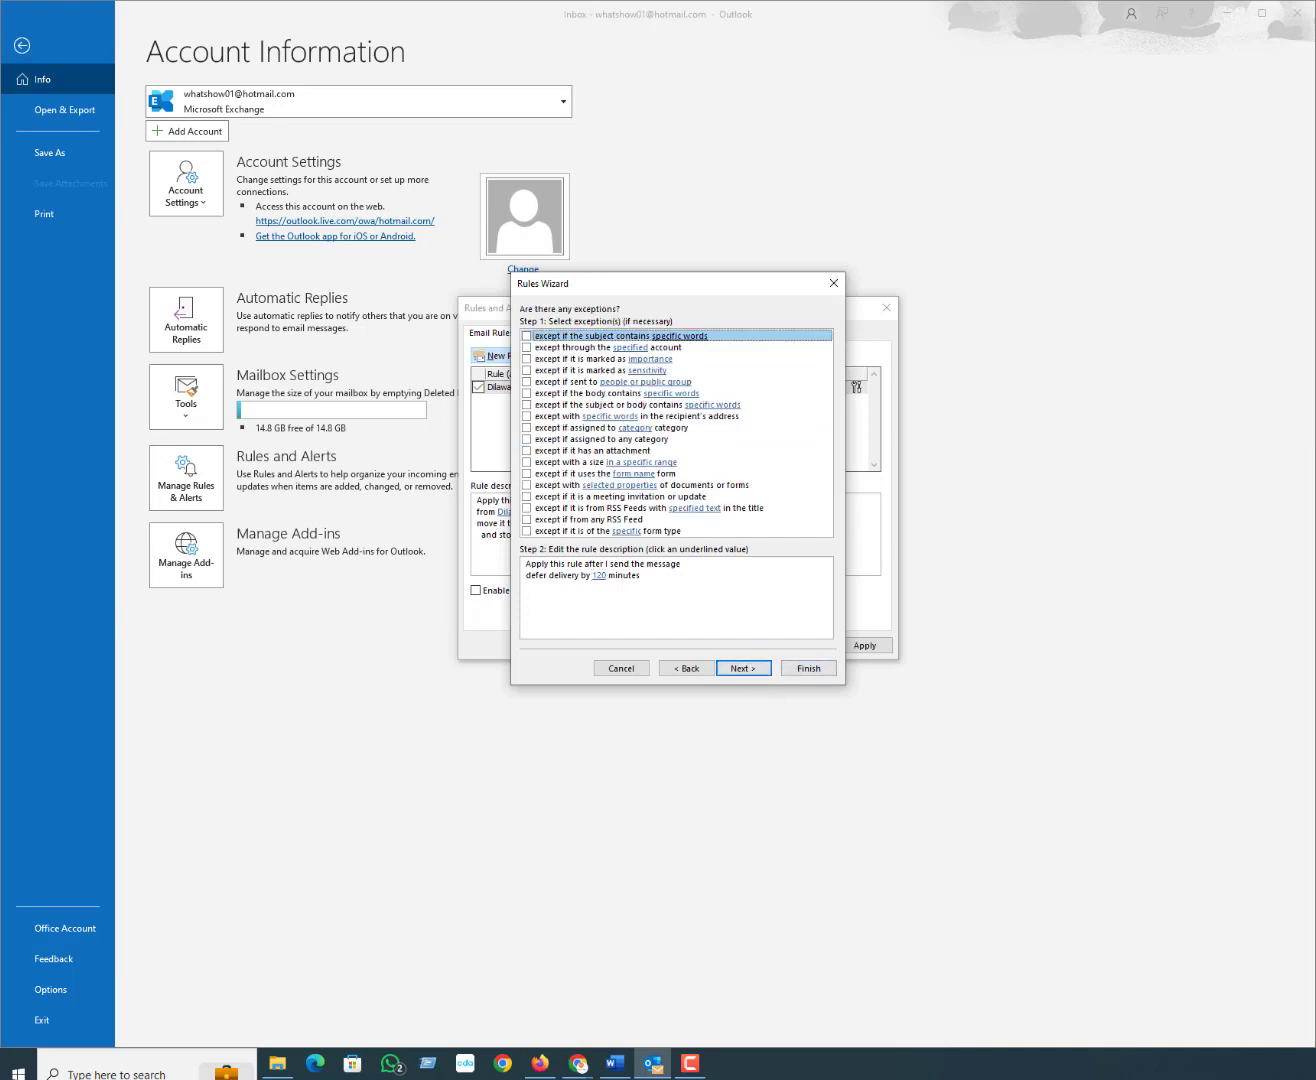
{"action": "left_click", "coordinate": [810, 669]}
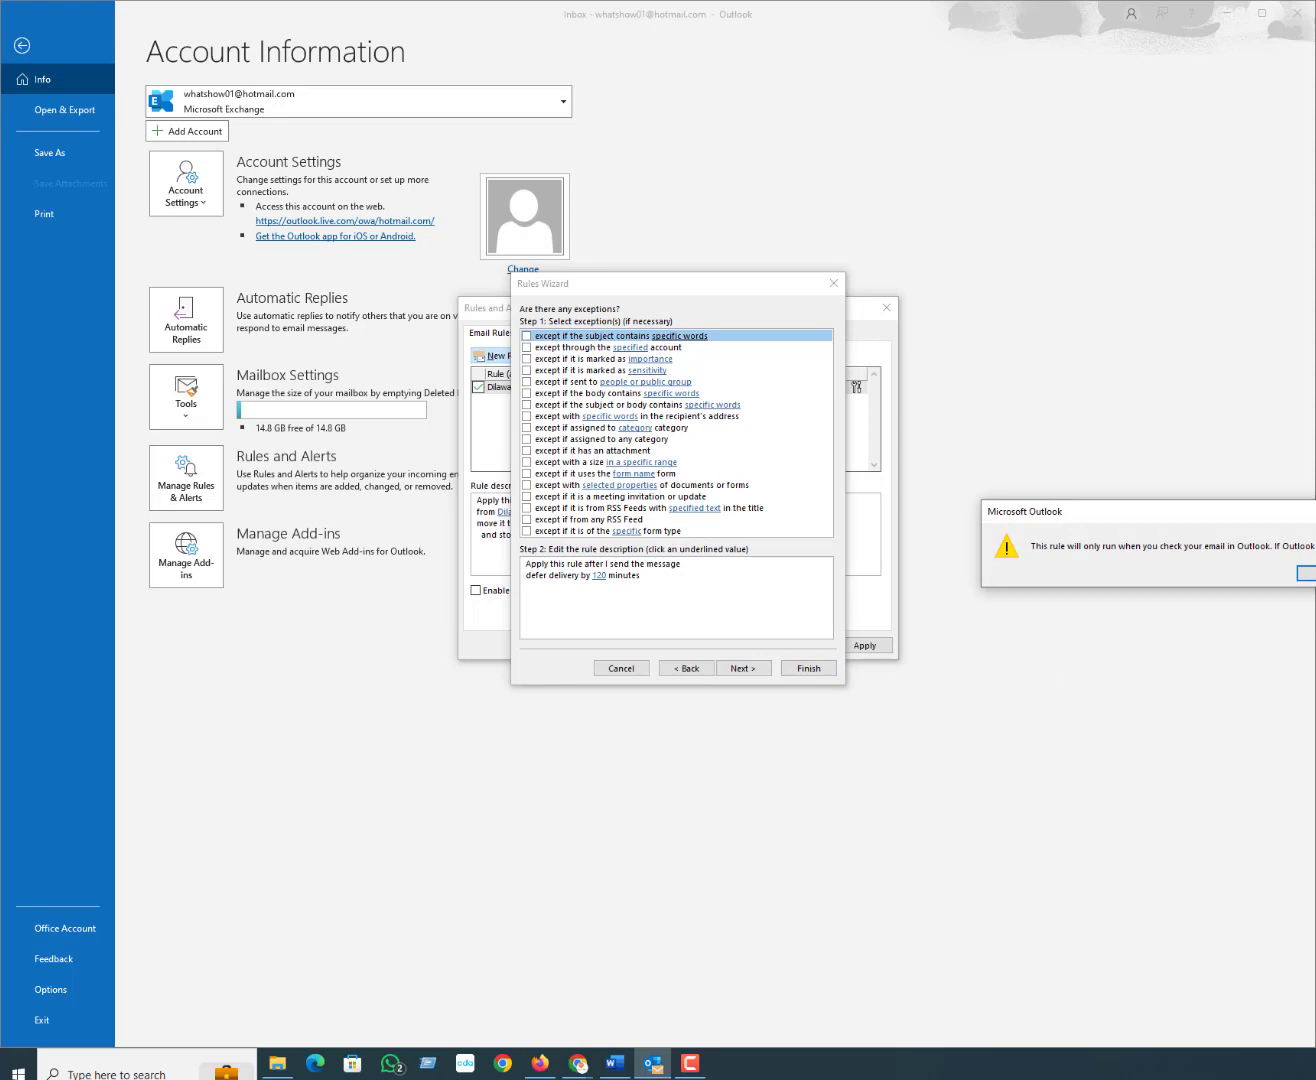
{"action": "left_click", "coordinate": [1305, 574]}
{"action": "left_click", "coordinate": [865, 645]}
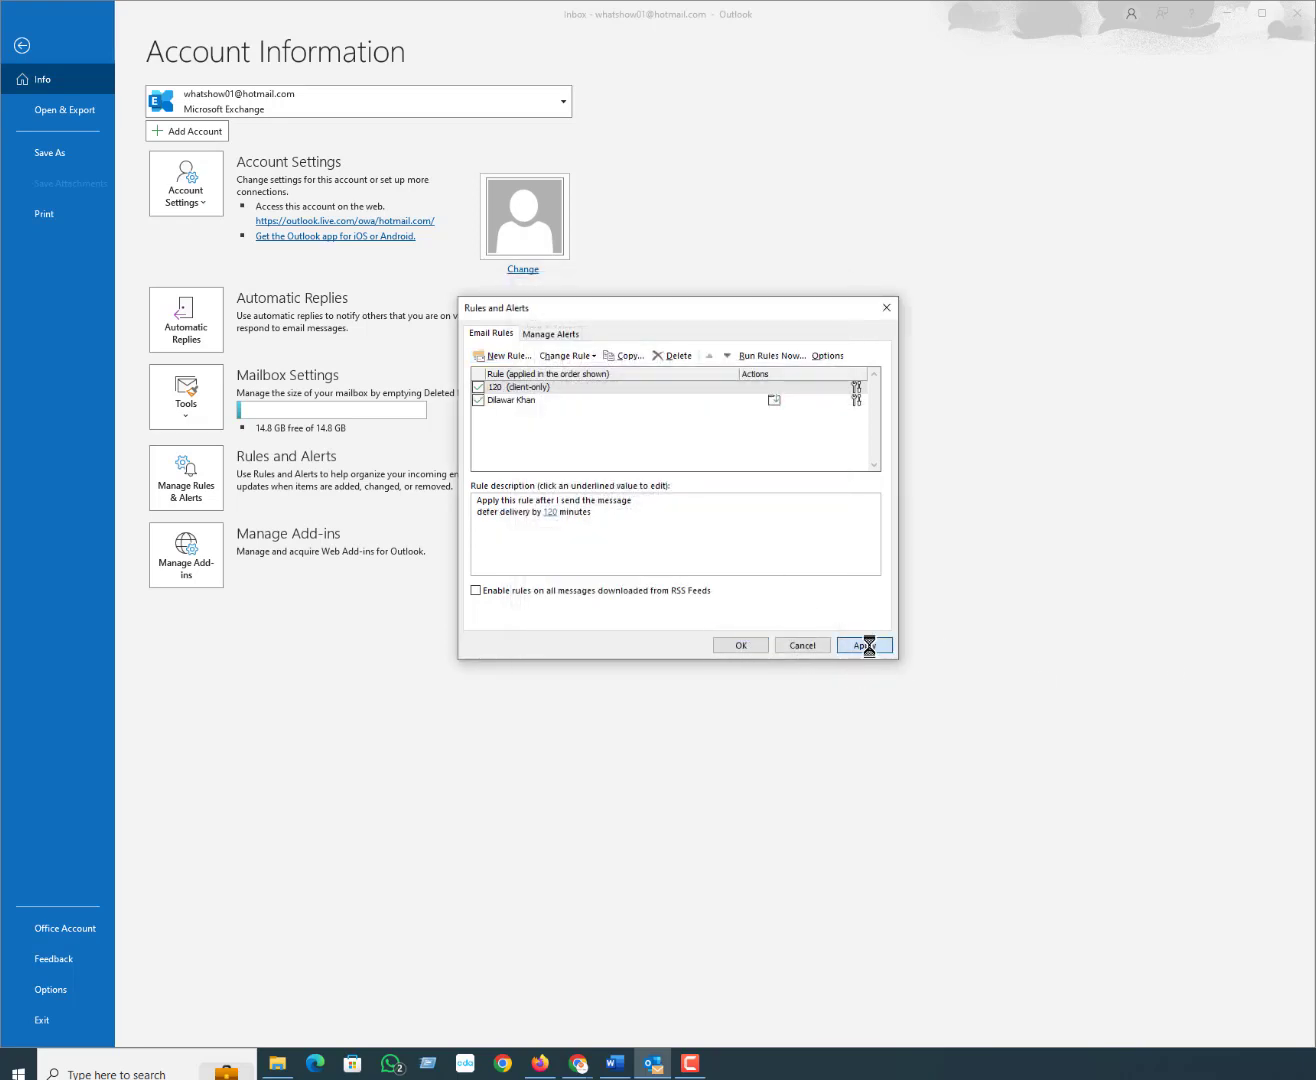
{"action": "left_click", "coordinate": [740, 644]}
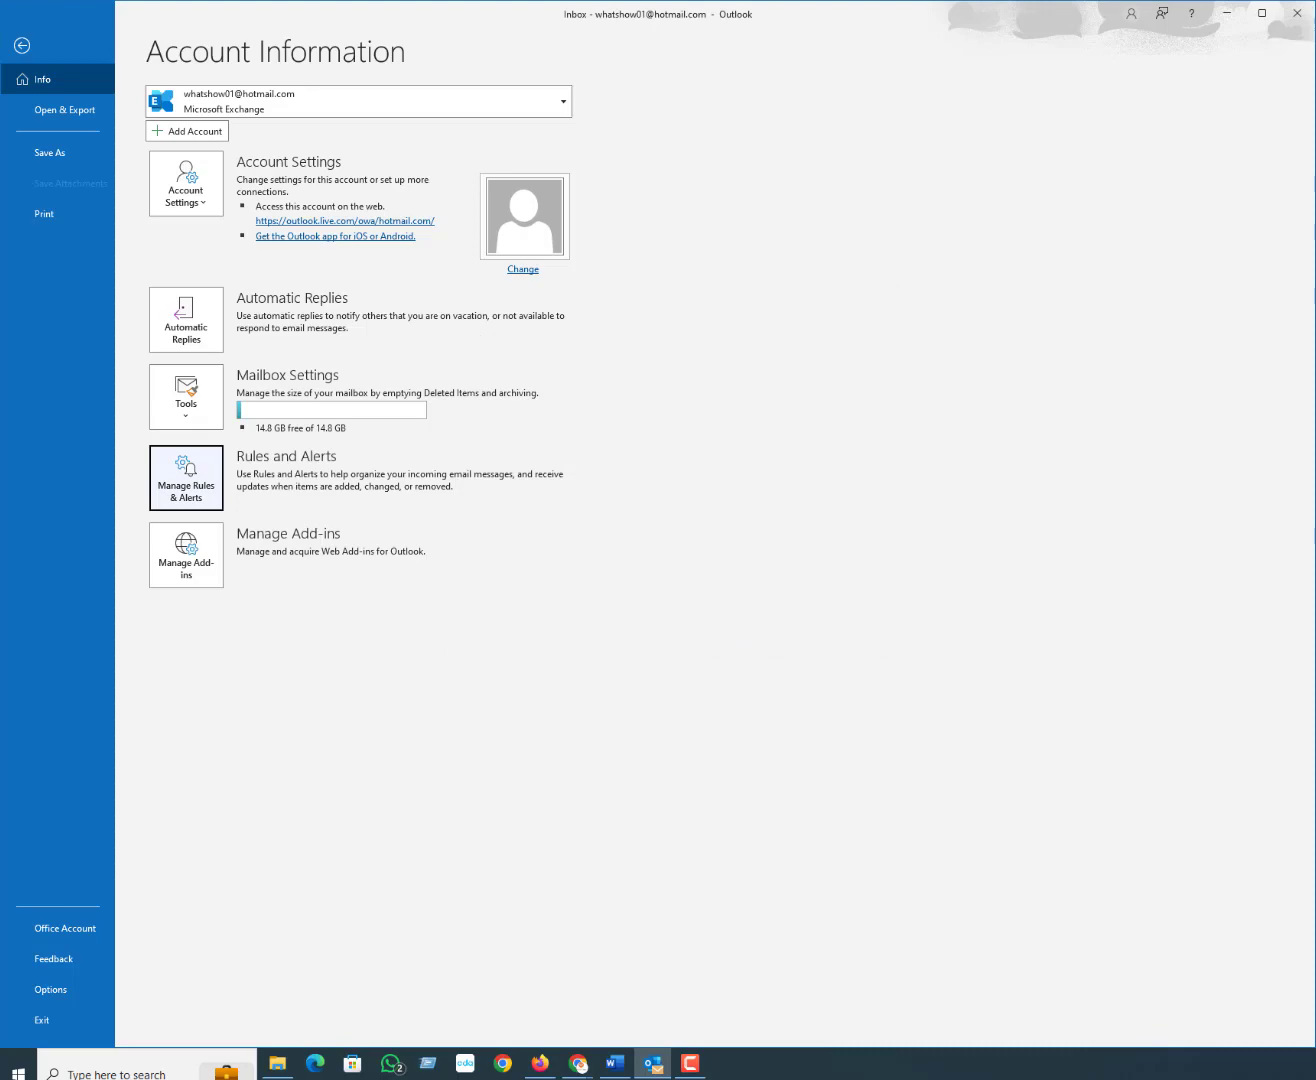
Step: Write a new email to the account's own address with the subject 'test eamil'
{"action": "left_click", "coordinate": [21, 46]}
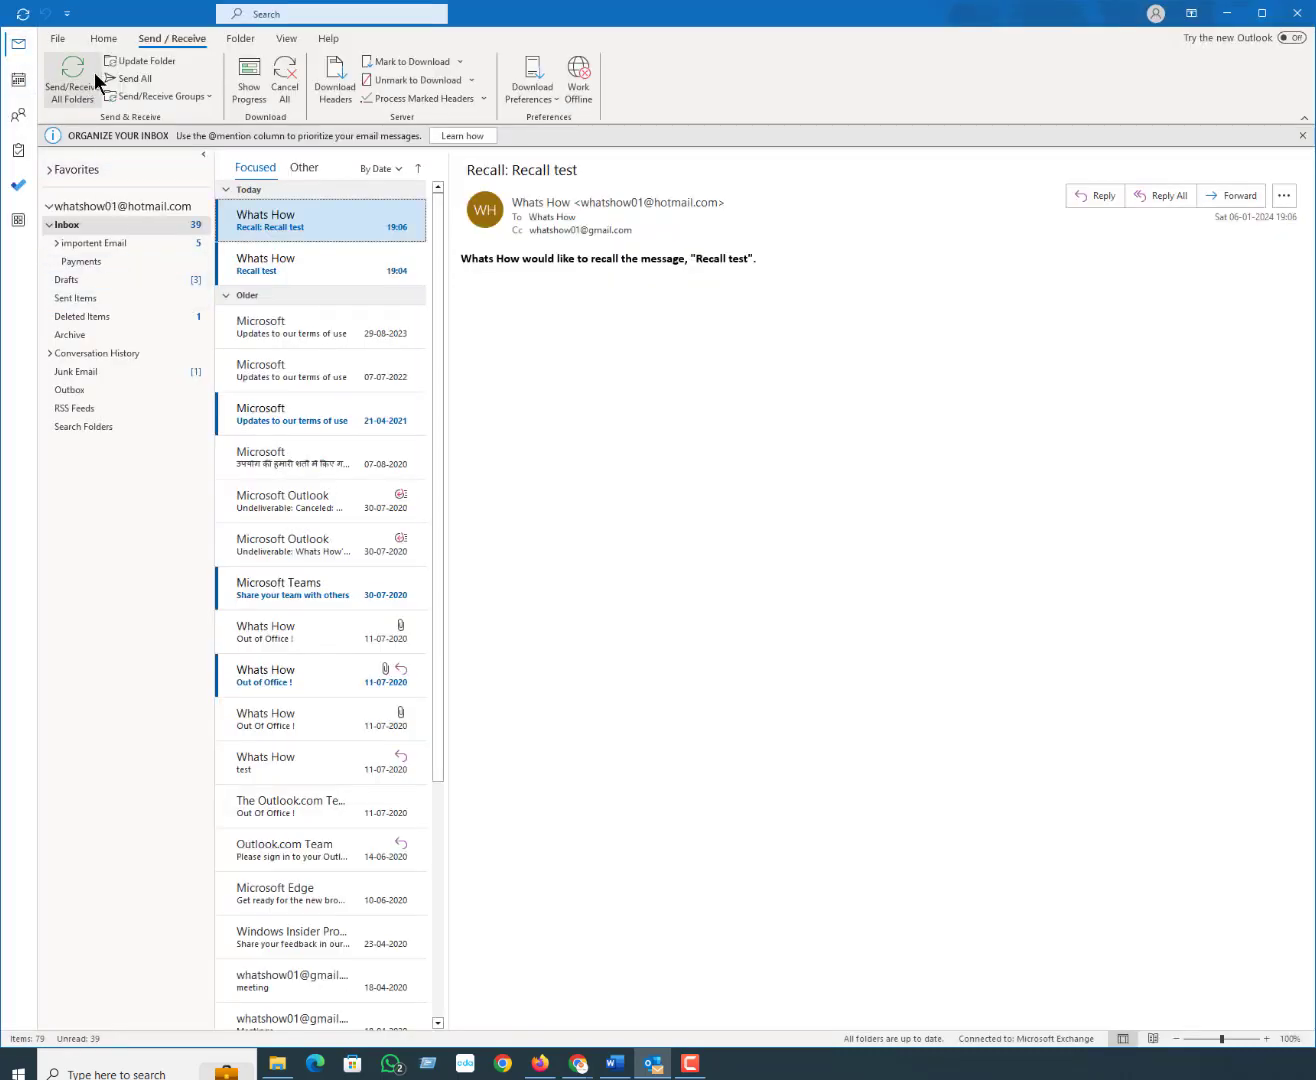
{"action": "left_click", "coordinate": [100, 39]}
{"action": "left_click", "coordinate": [58, 89]}
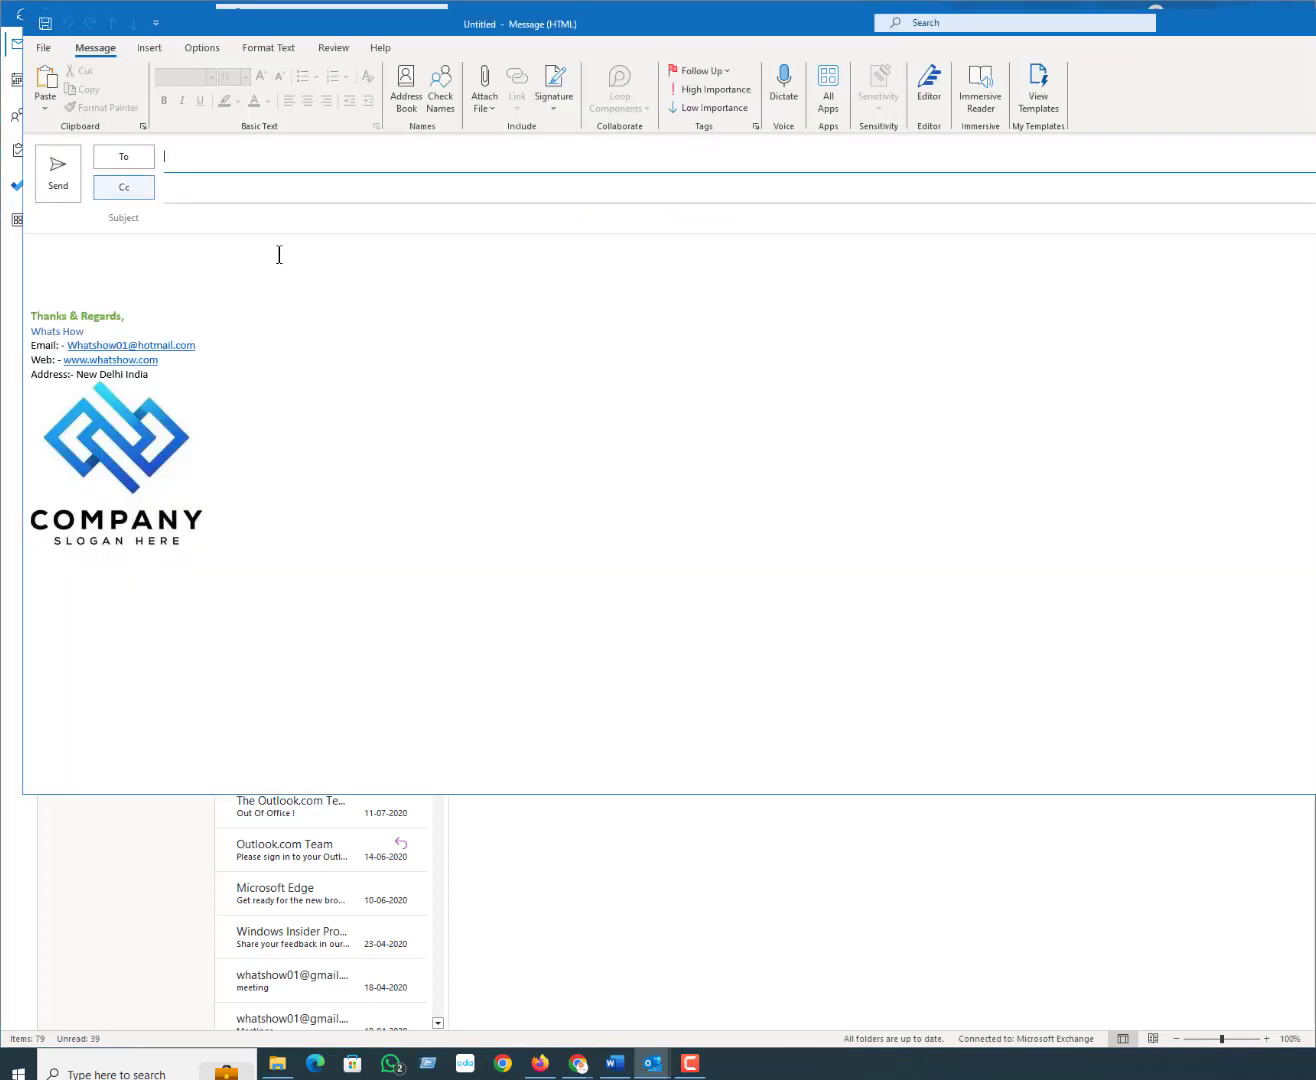
{"action": "left_click", "coordinate": [185, 157]}
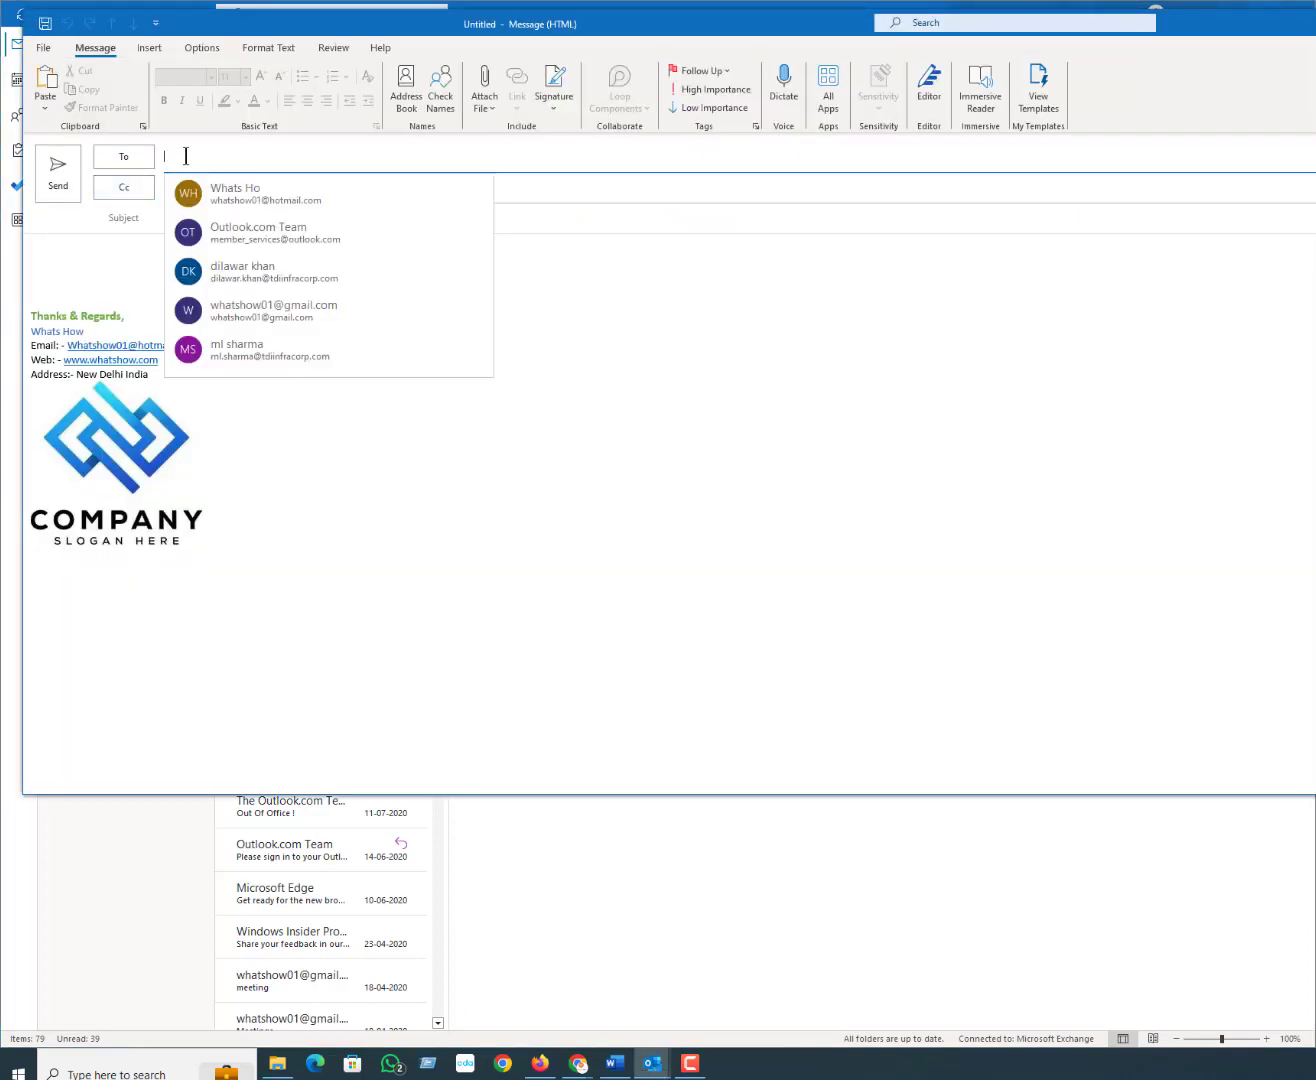
{"action": "type", "text": "w"}
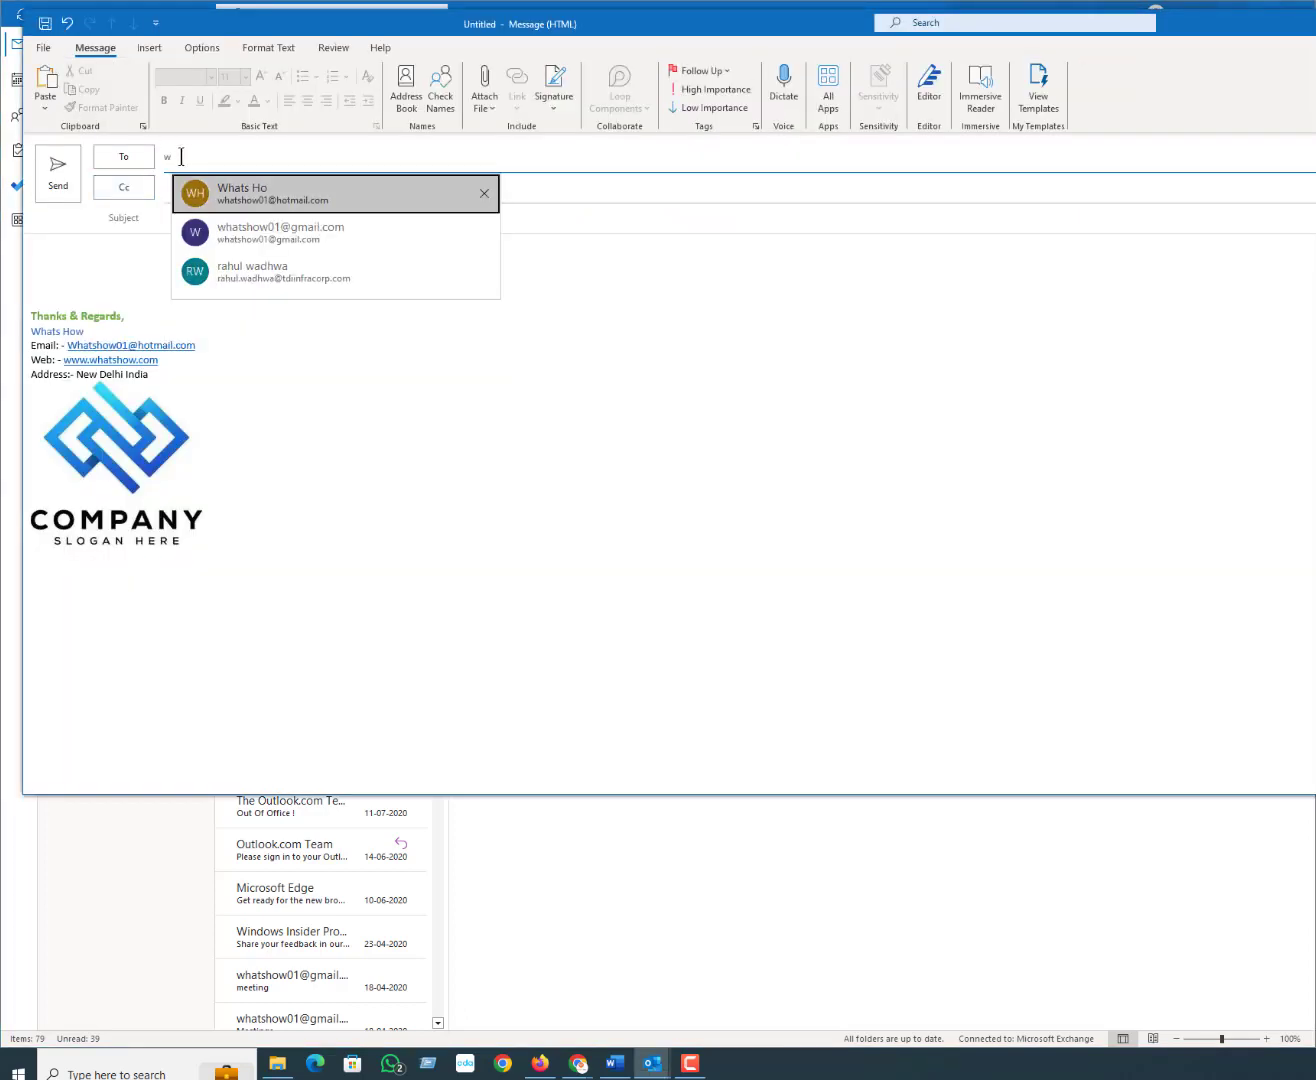
{"action": "left_click", "coordinate": [317, 207]}
{"action": "left_click", "coordinate": [201, 188]}
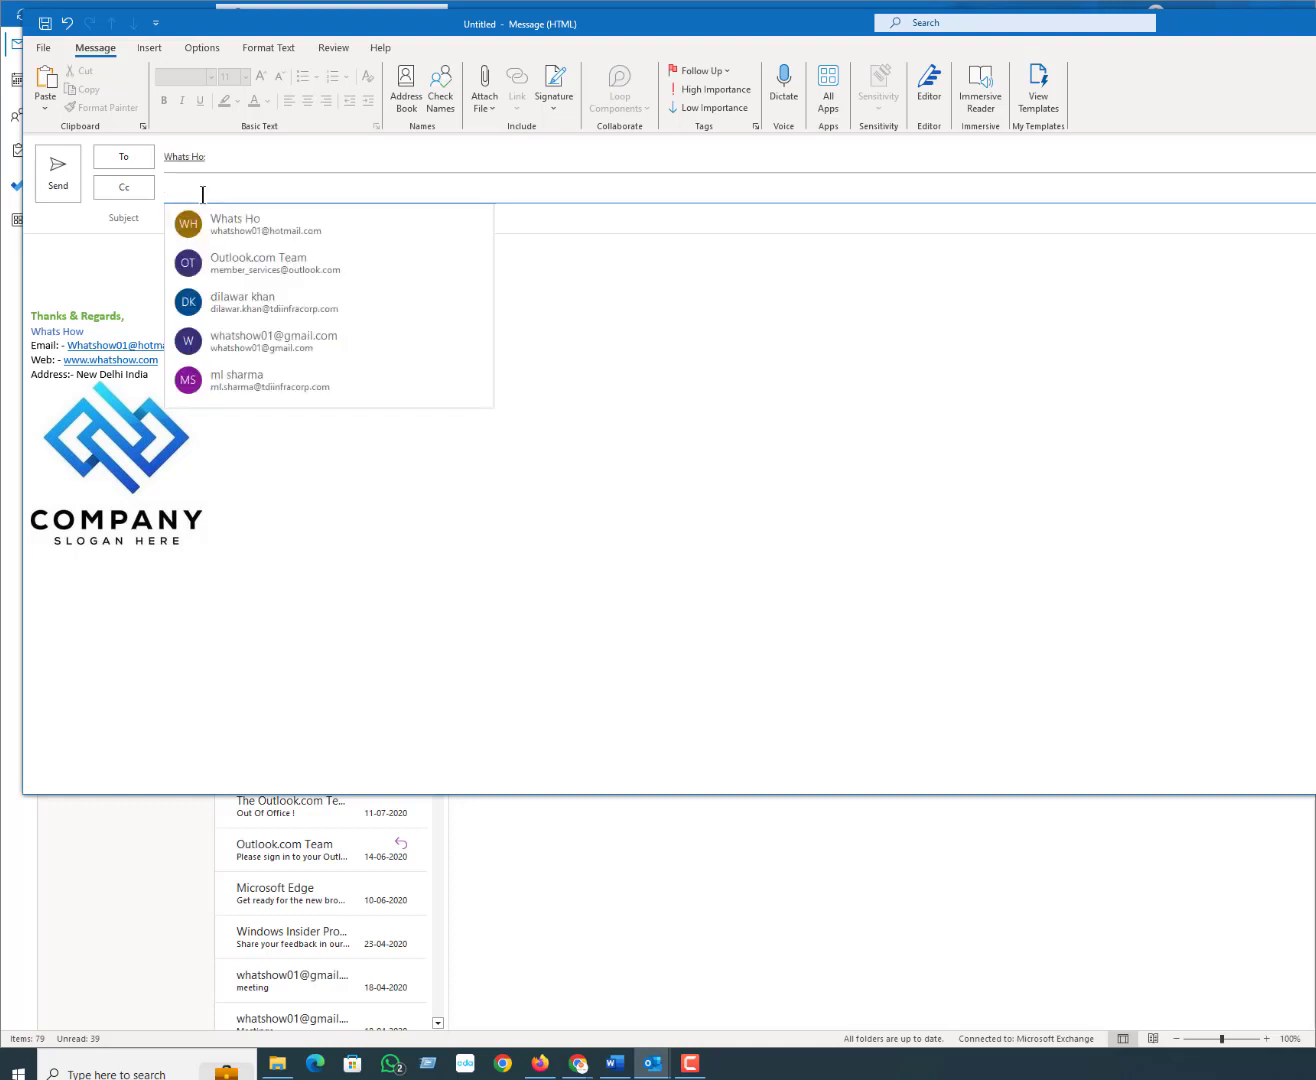
{"action": "key", "text": "Tab"}
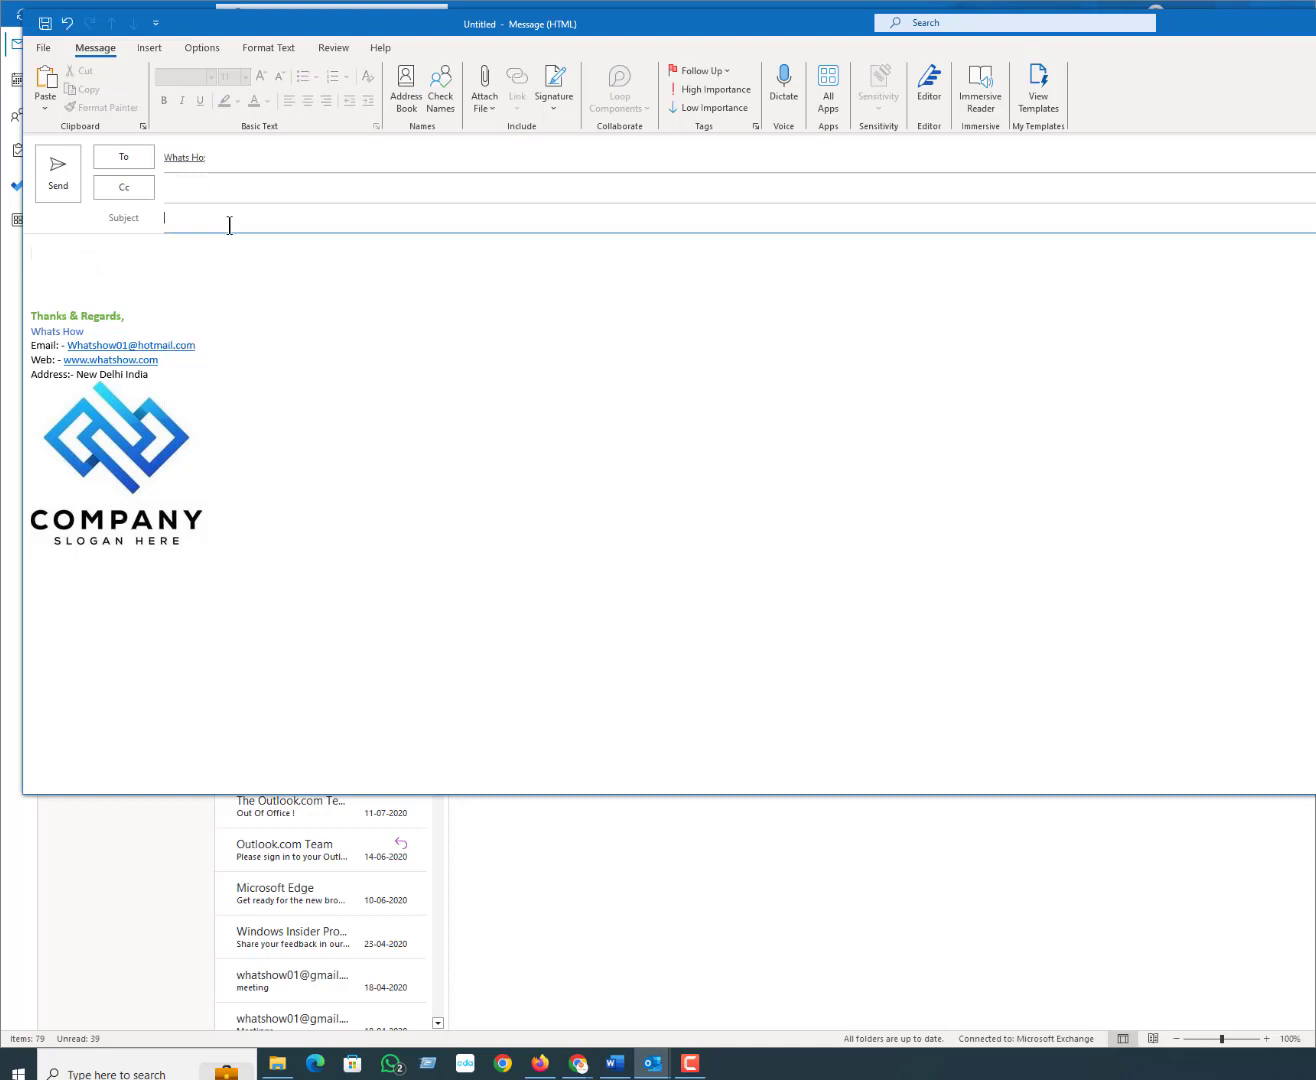
{"action": "type", "text": "test eamil"}
Step: Send the test email and check it is held in the Outbox
{"action": "left_click", "coordinate": [57, 172]}
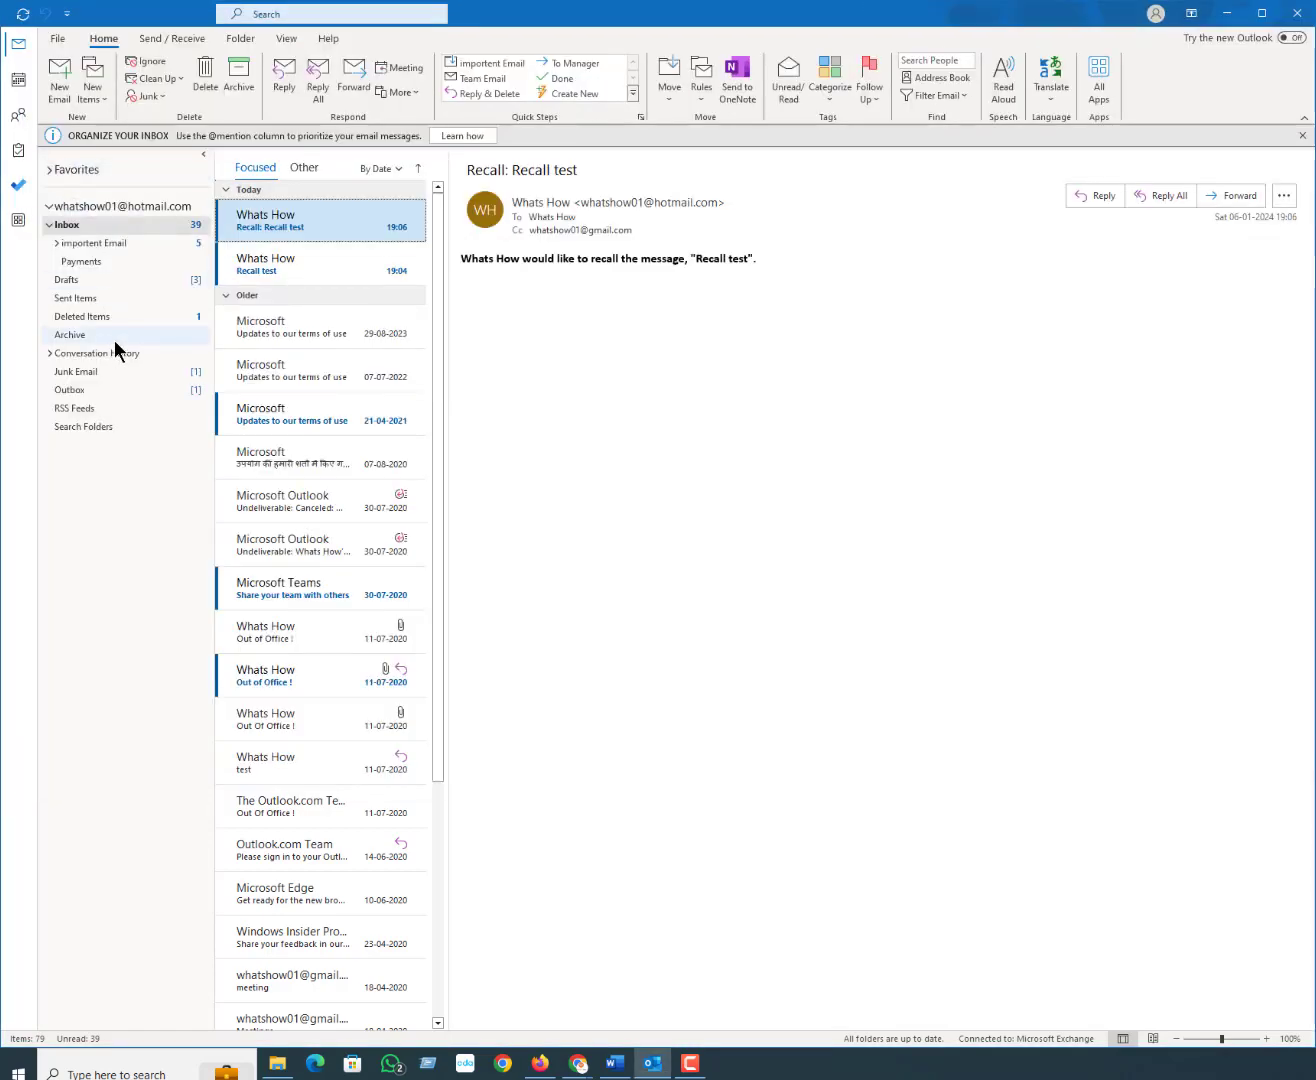
{"action": "left_click", "coordinate": [98, 389]}
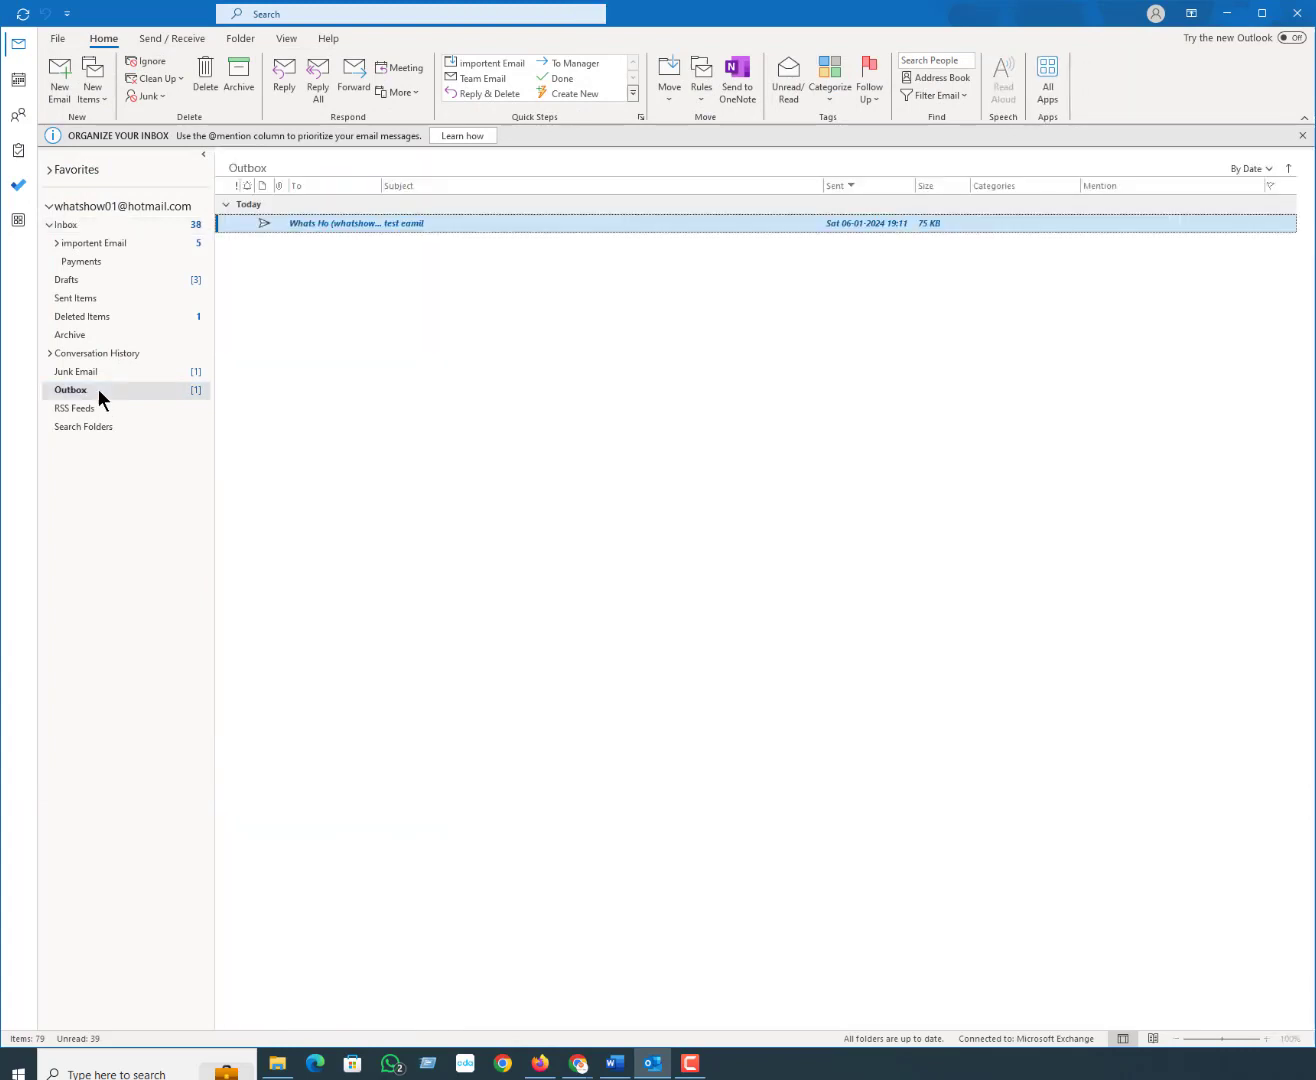